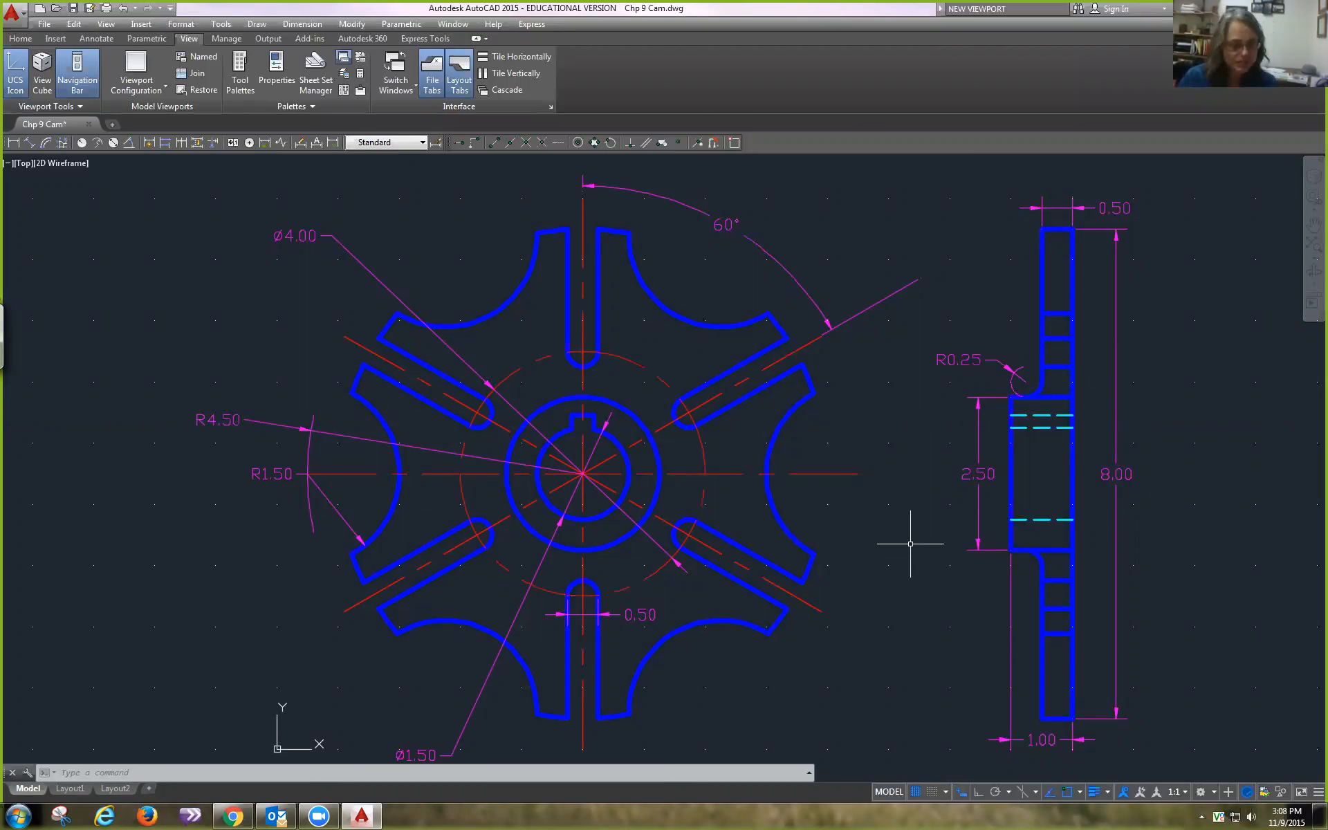
# Step: In Layout1, create a new single viewport with object snap off, spanning the blank area inside the border above the title block
pyautogui.moveTo(75, 795)
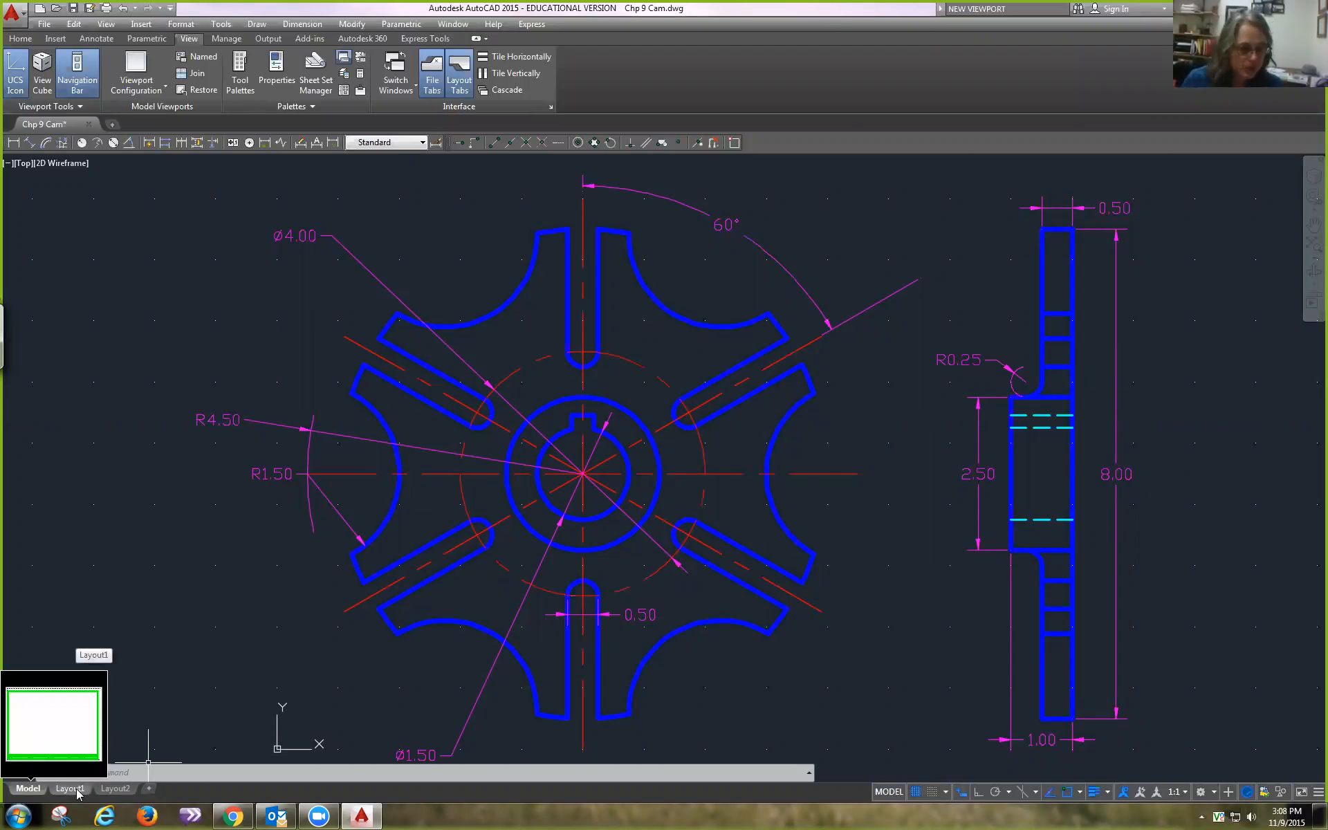
pyautogui.click(76, 789)
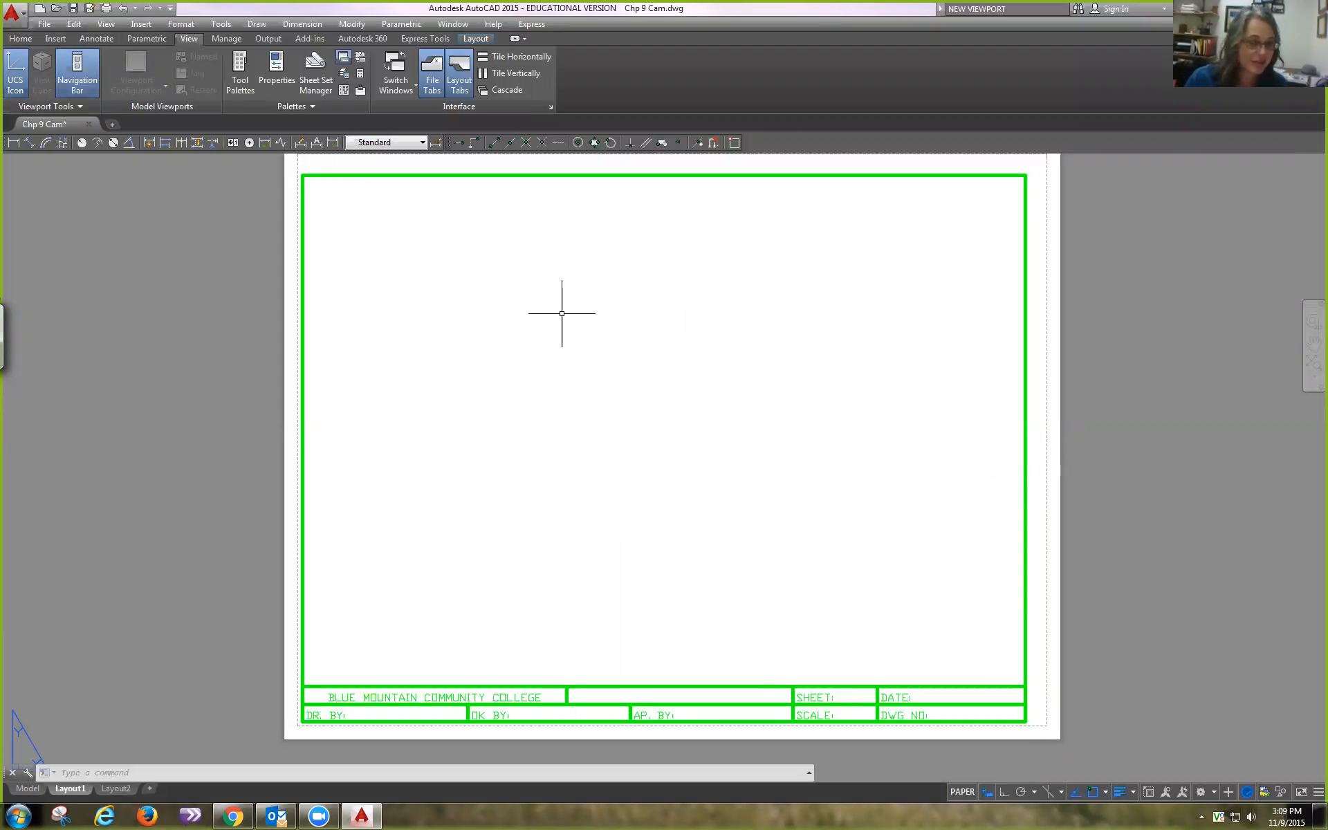
pyautogui.click(113, 25)
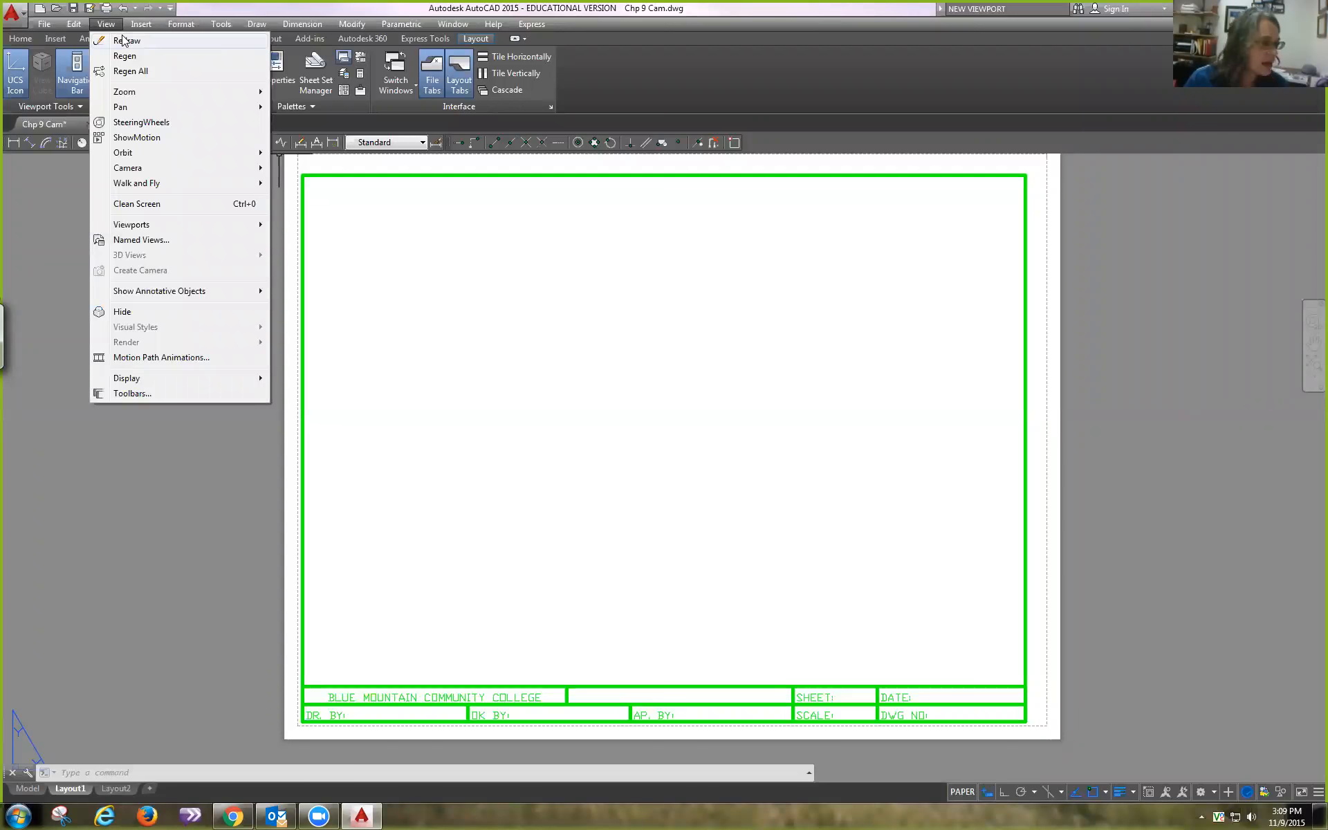
pyautogui.moveTo(128, 228)
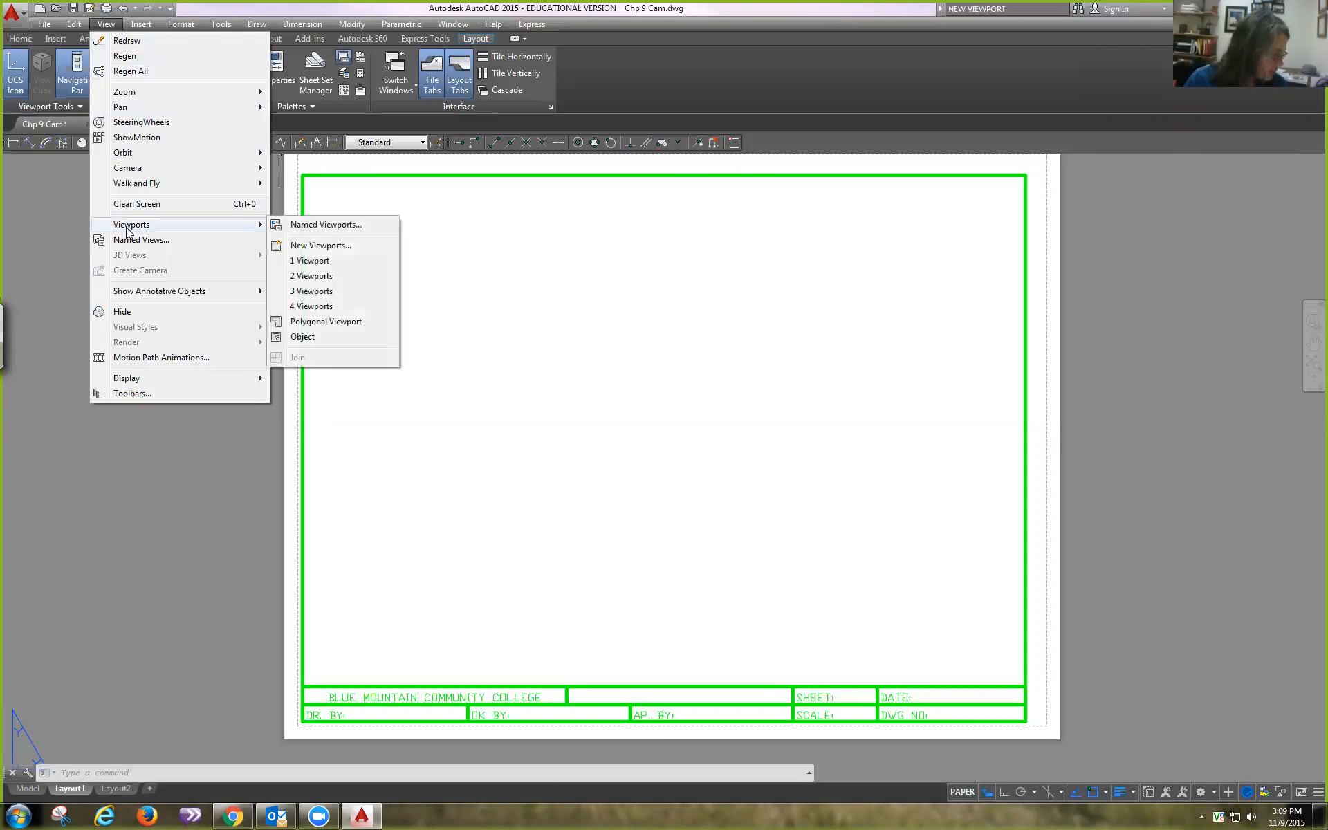
pyautogui.click(316, 247)
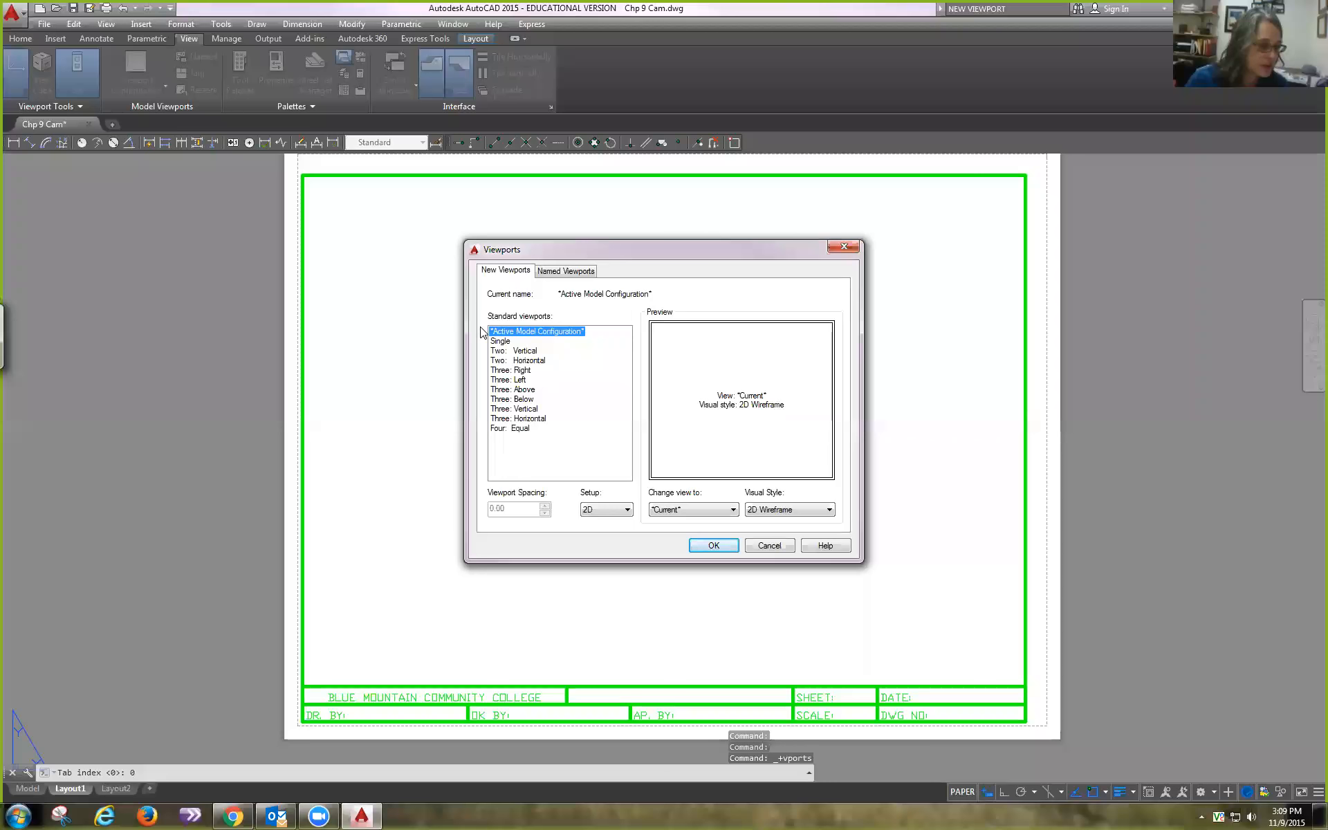
pyautogui.click(506, 343)
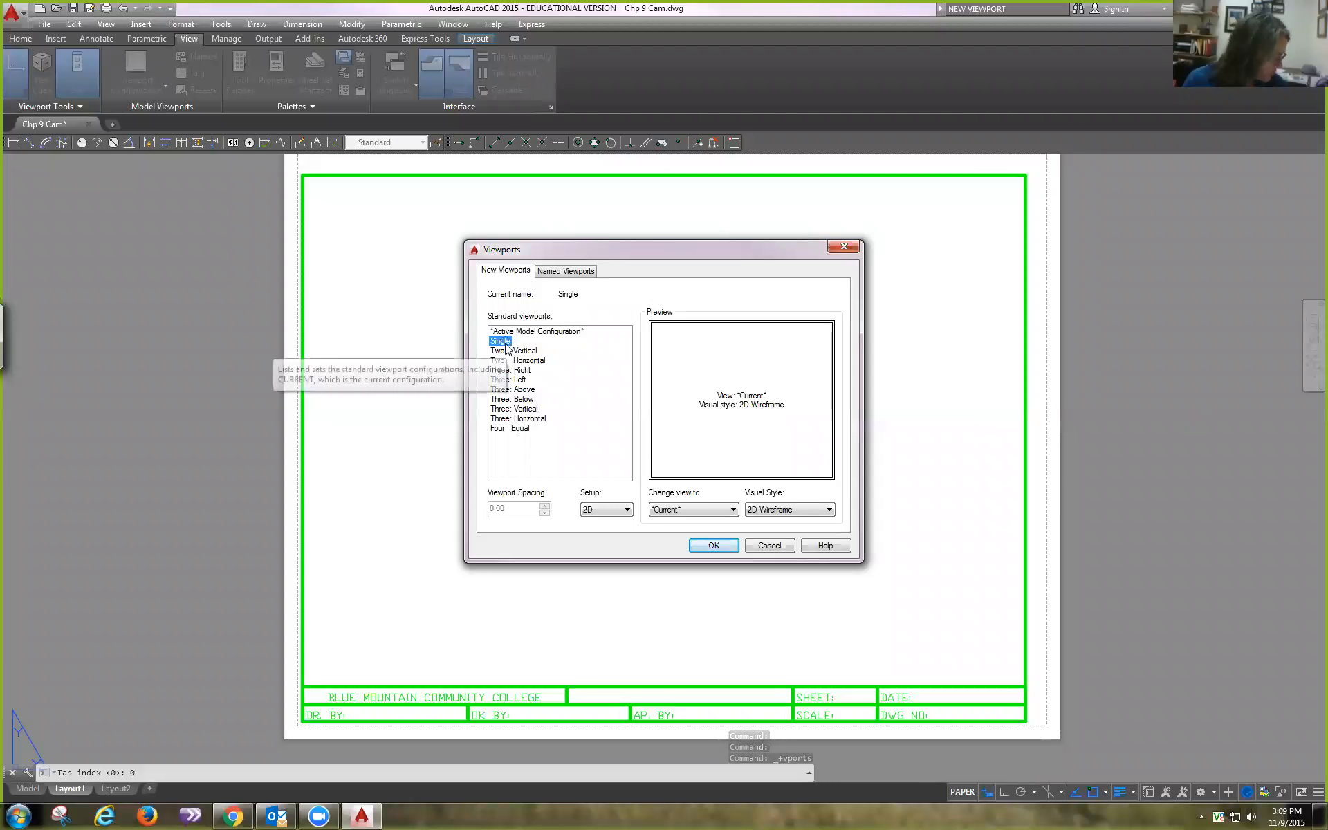
pyautogui.click(714, 546)
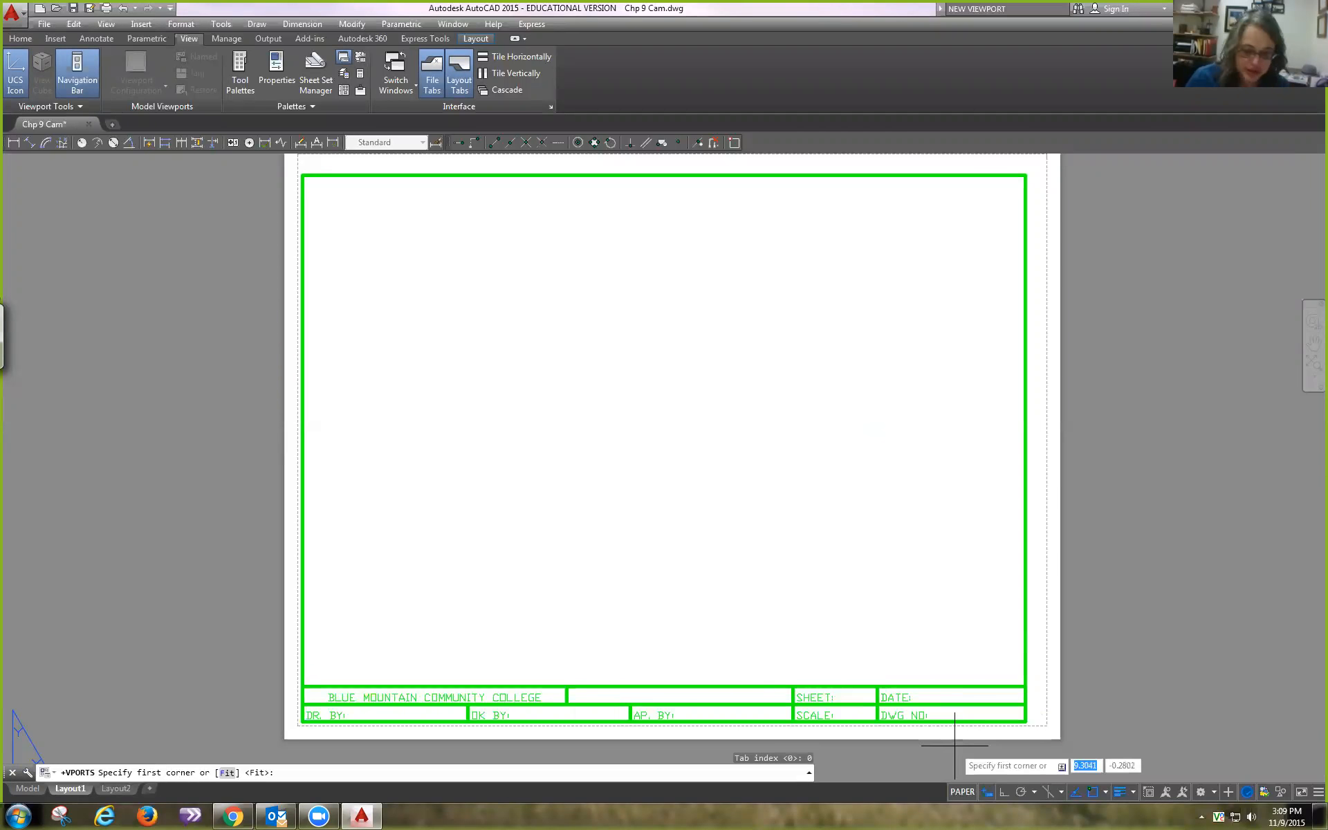
pyautogui.click(1093, 792)
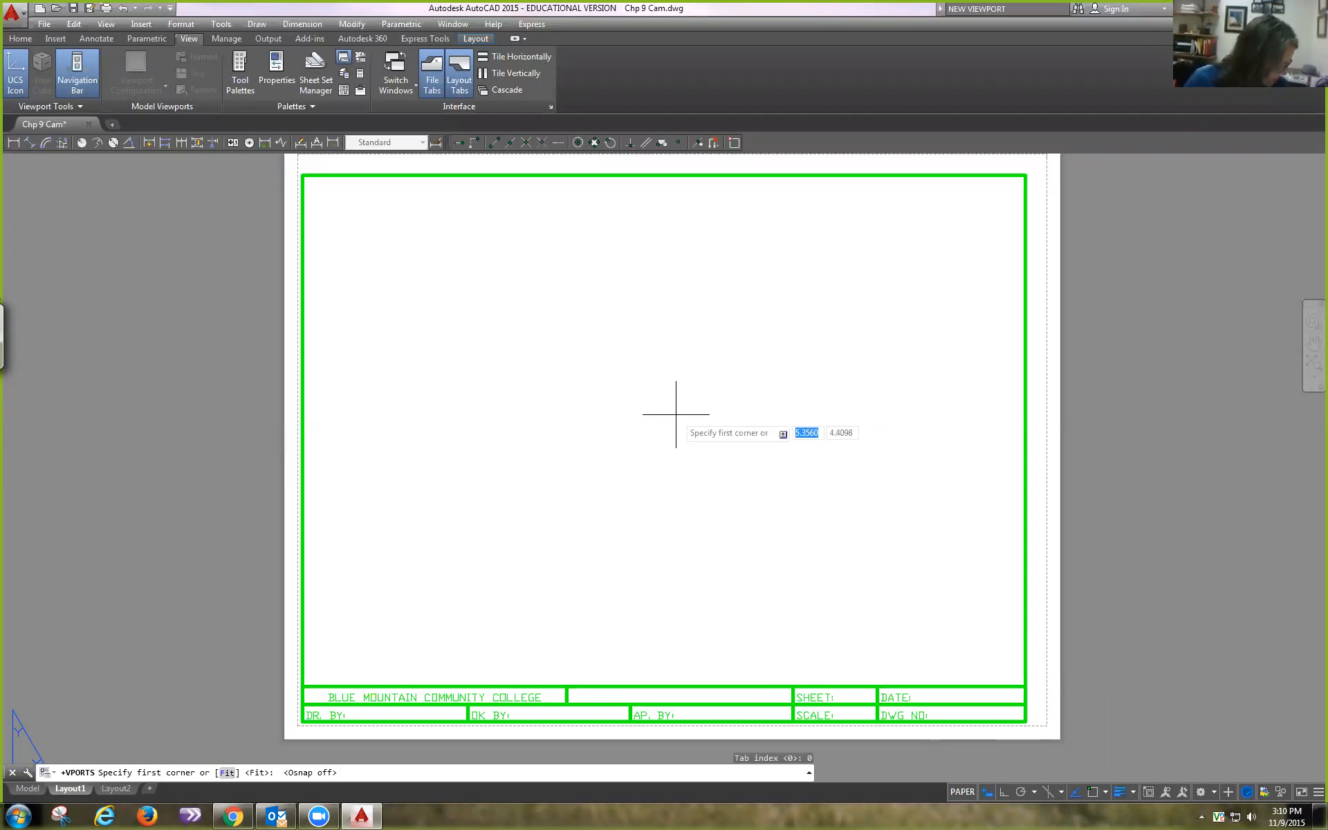
pyautogui.click(308, 181)
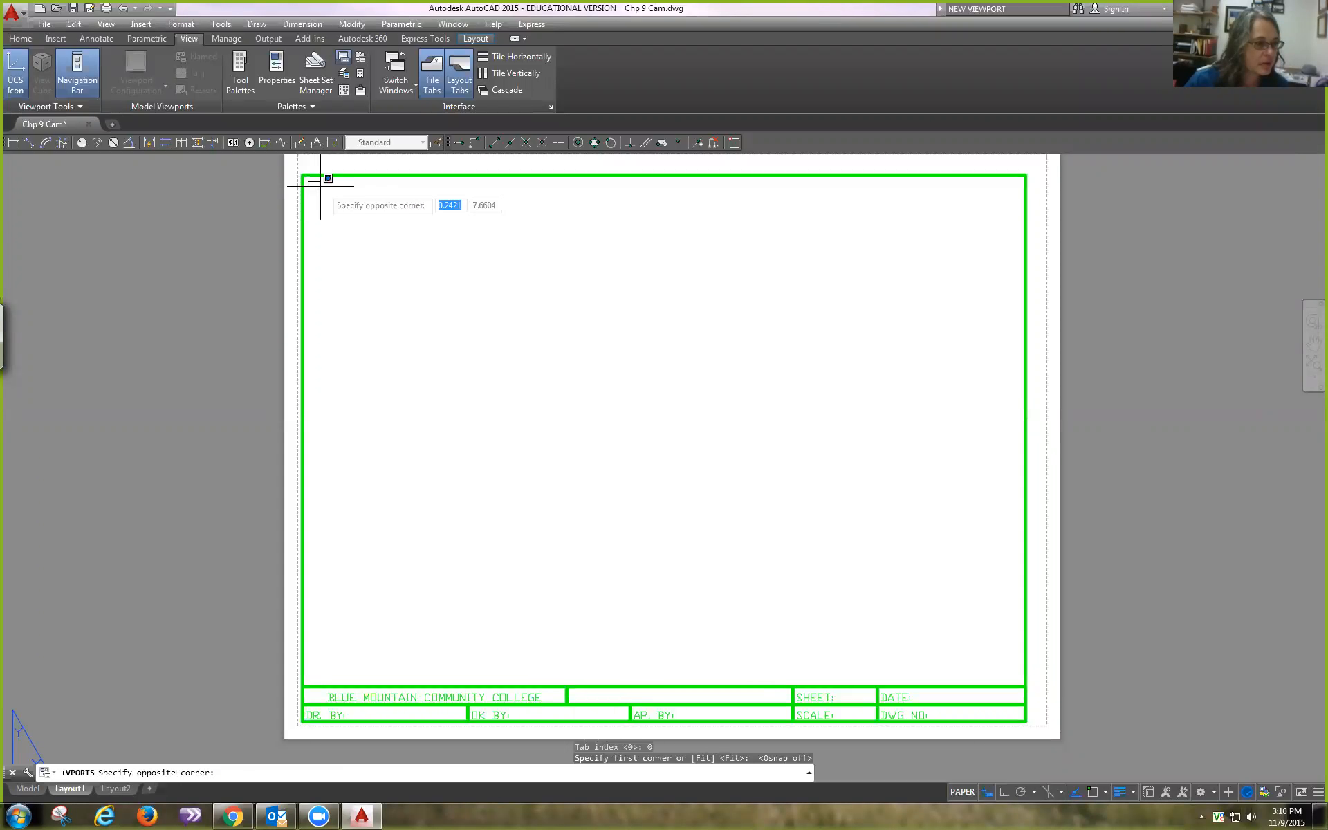
pyautogui.click(1026, 671)
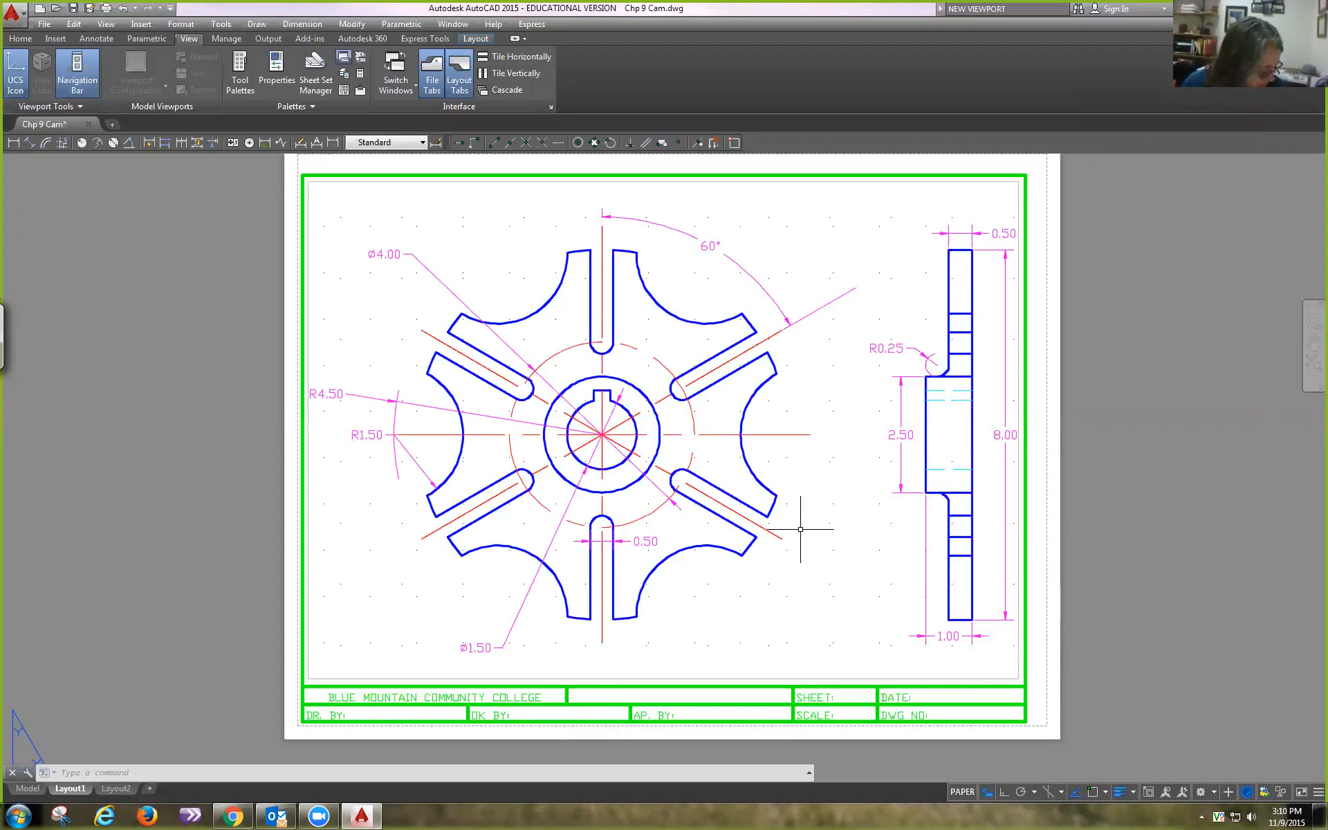
# Step: Set the new viewport's custom scale to .50 in its properties
pyautogui.click(1019, 213)
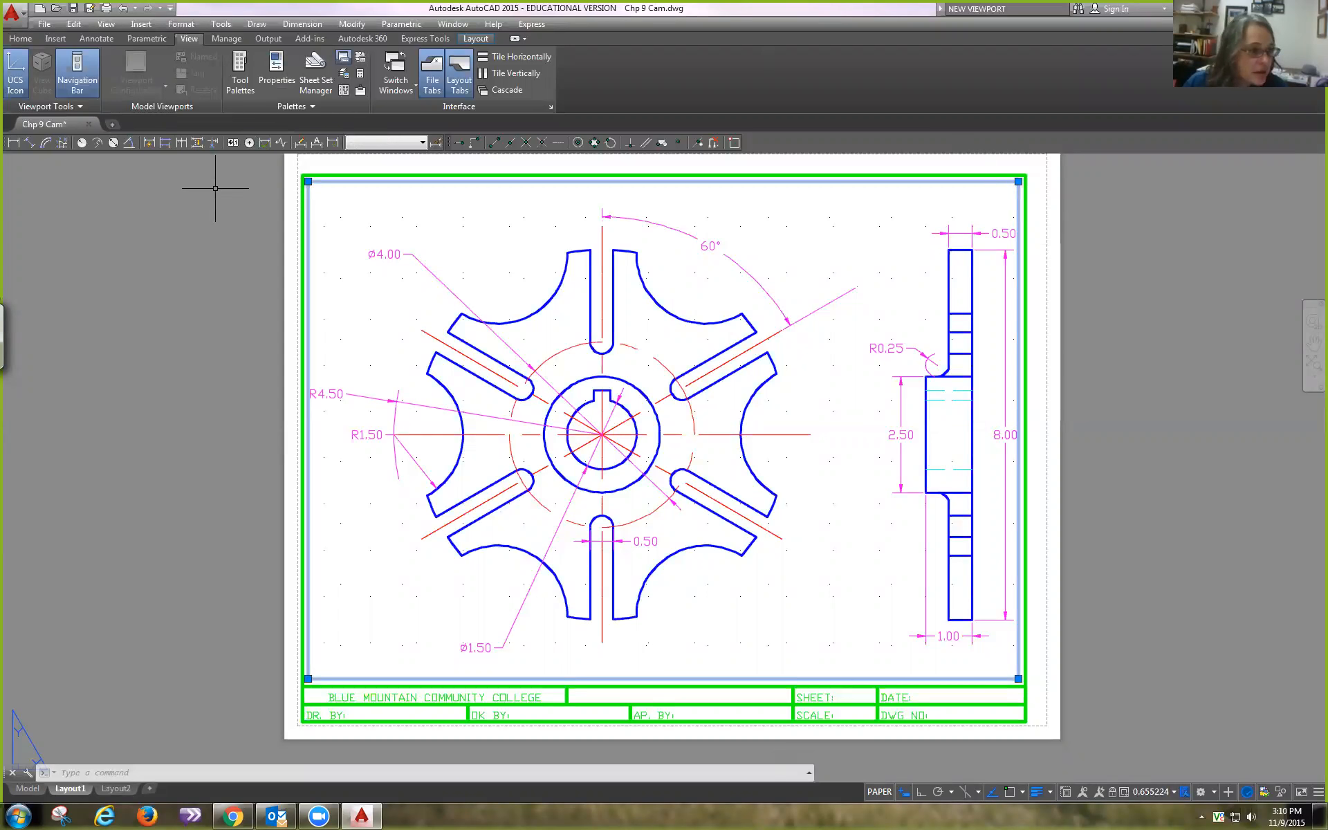
pyautogui.click(283, 72)
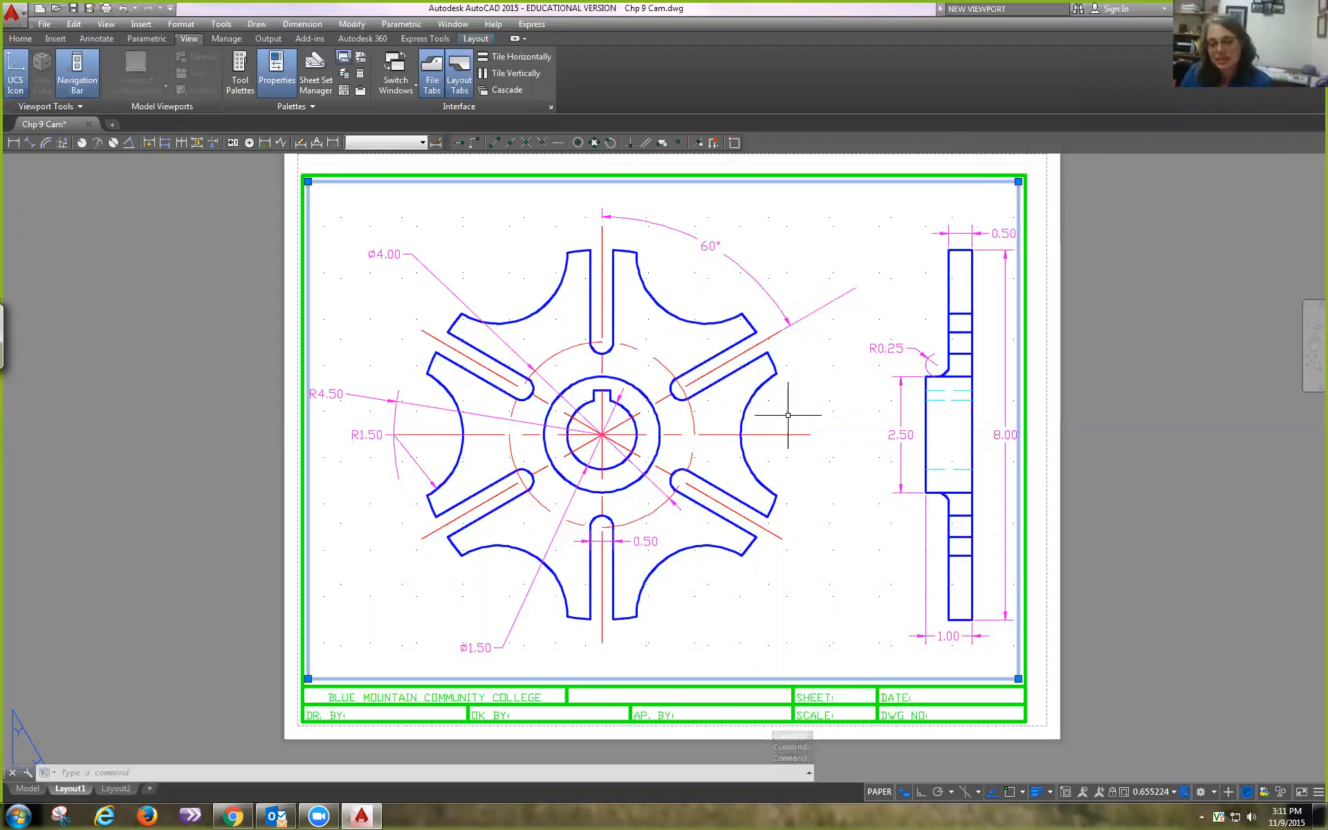
pyautogui.click(20, 39)
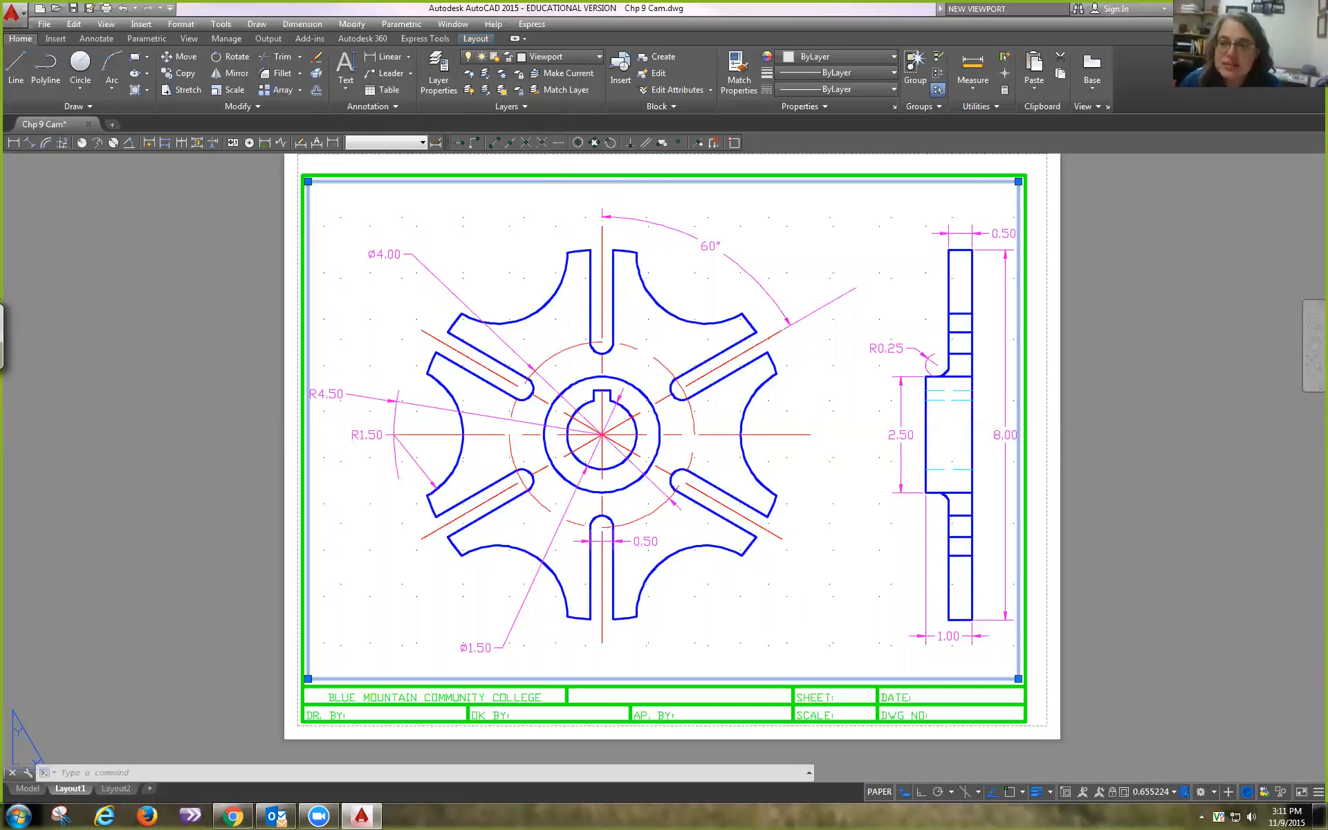
pyautogui.moveTo(1327, 325)
pyautogui.mouseDown()
pyautogui.moveTo(1007, 344)
pyautogui.moveTo(1046, 378)
pyautogui.mouseUp()
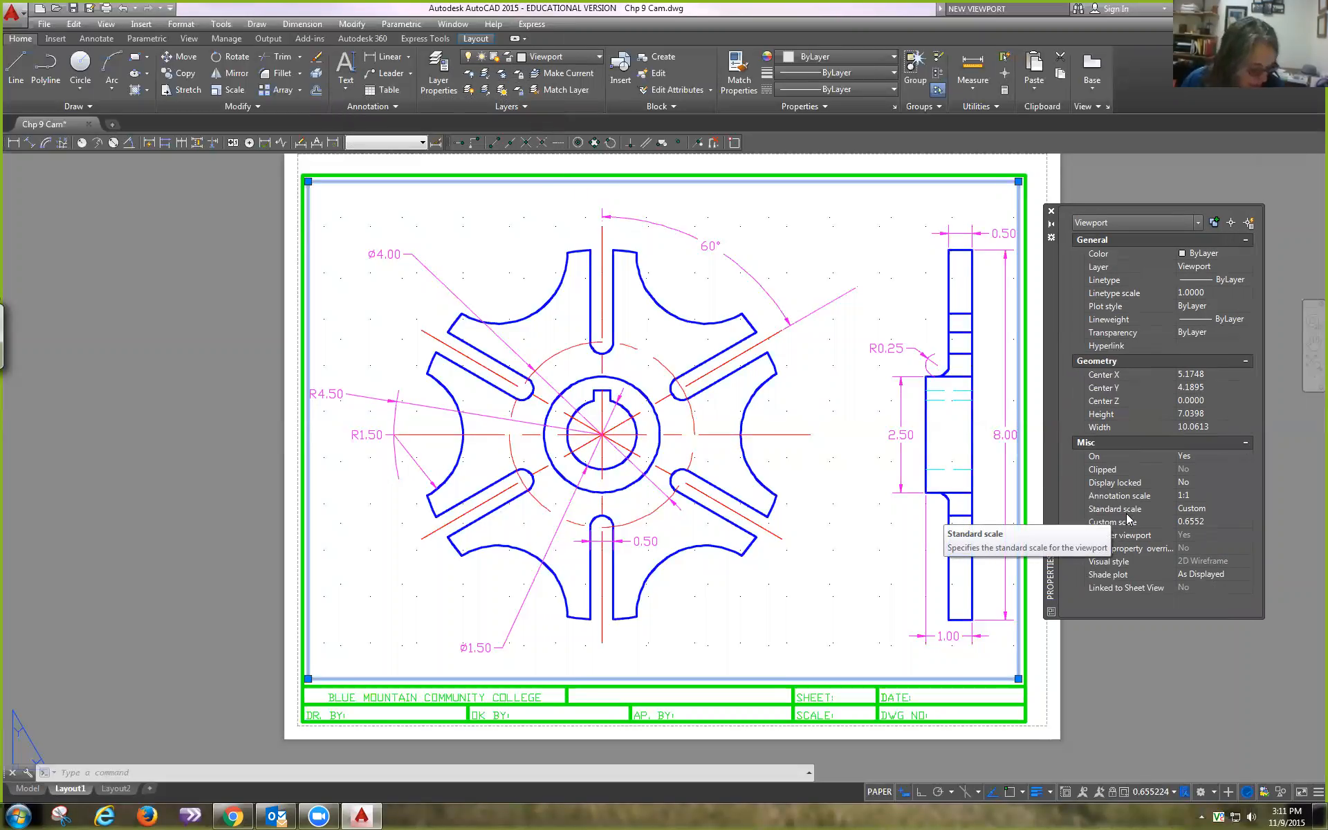
pyautogui.click(1209, 522)
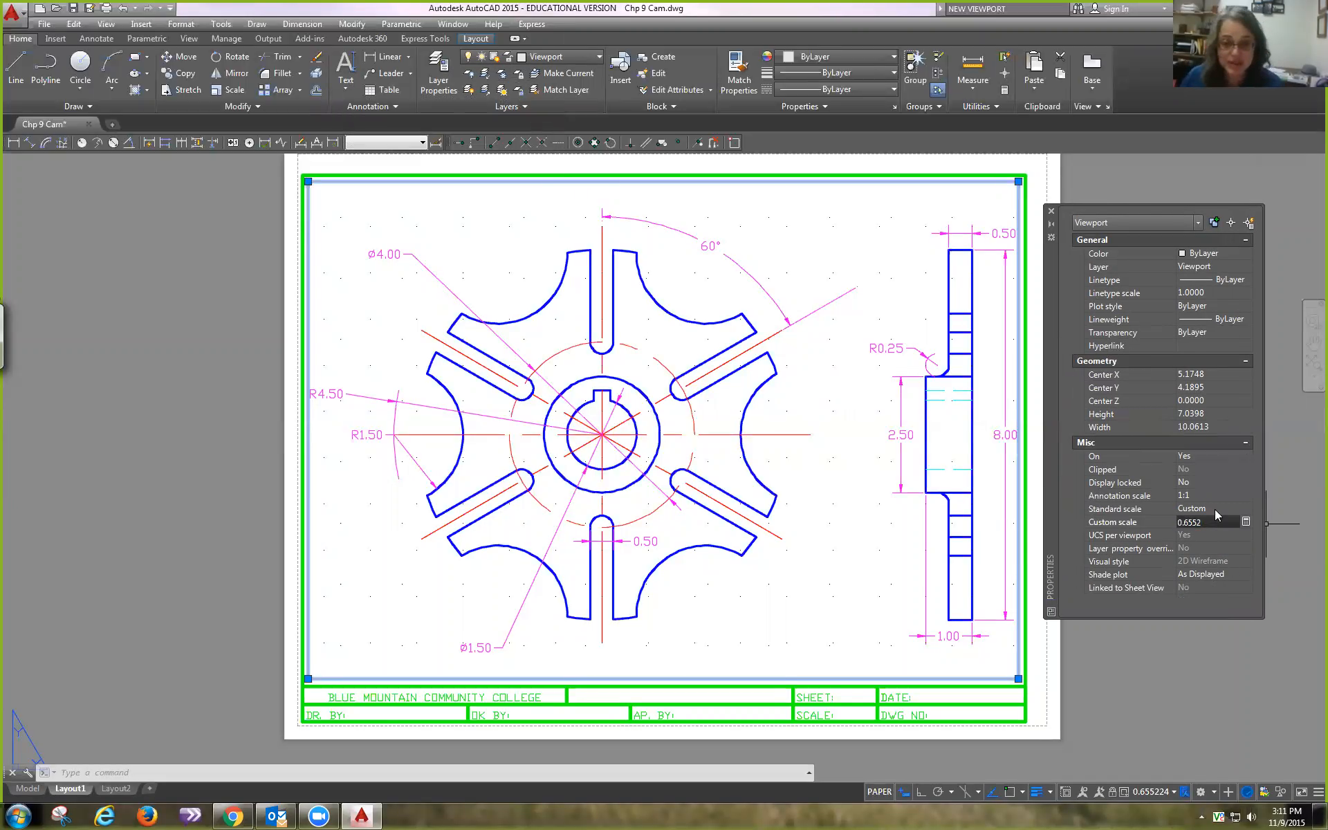
pyautogui.write('.5')
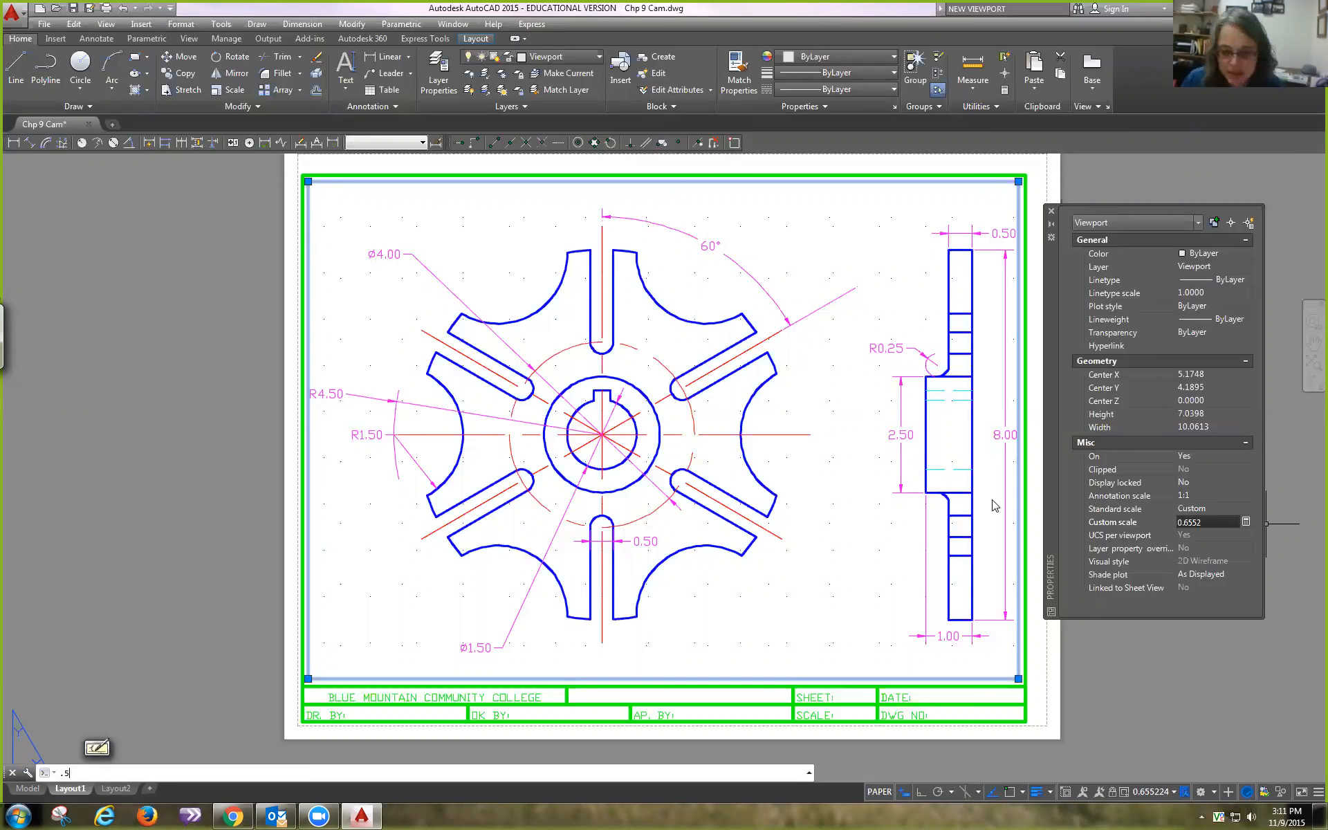
pyautogui.click(1208, 523)
pyautogui.moveTo(1206, 523); pyautogui.dragTo(1179, 522)
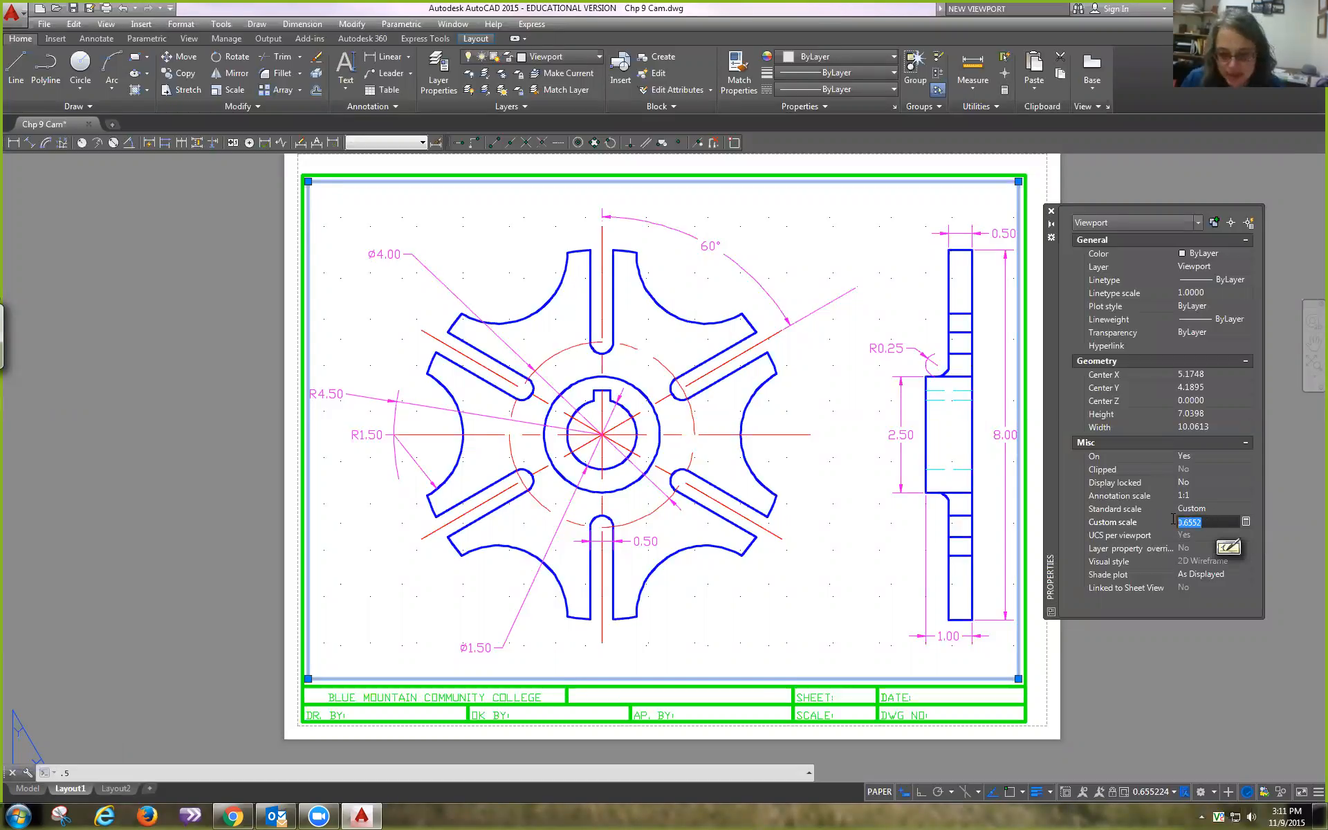
pyautogui.write('.50')
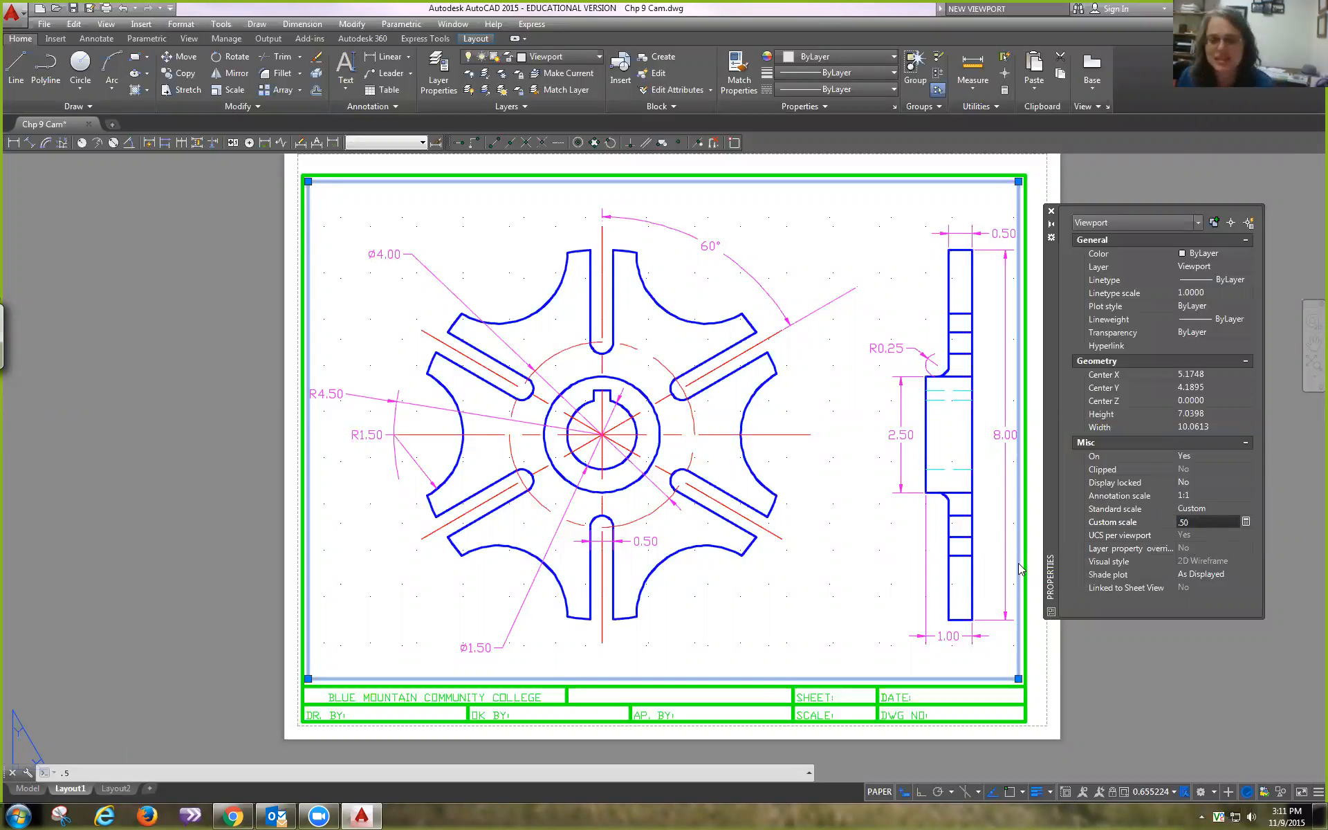
pyautogui.press('Return')
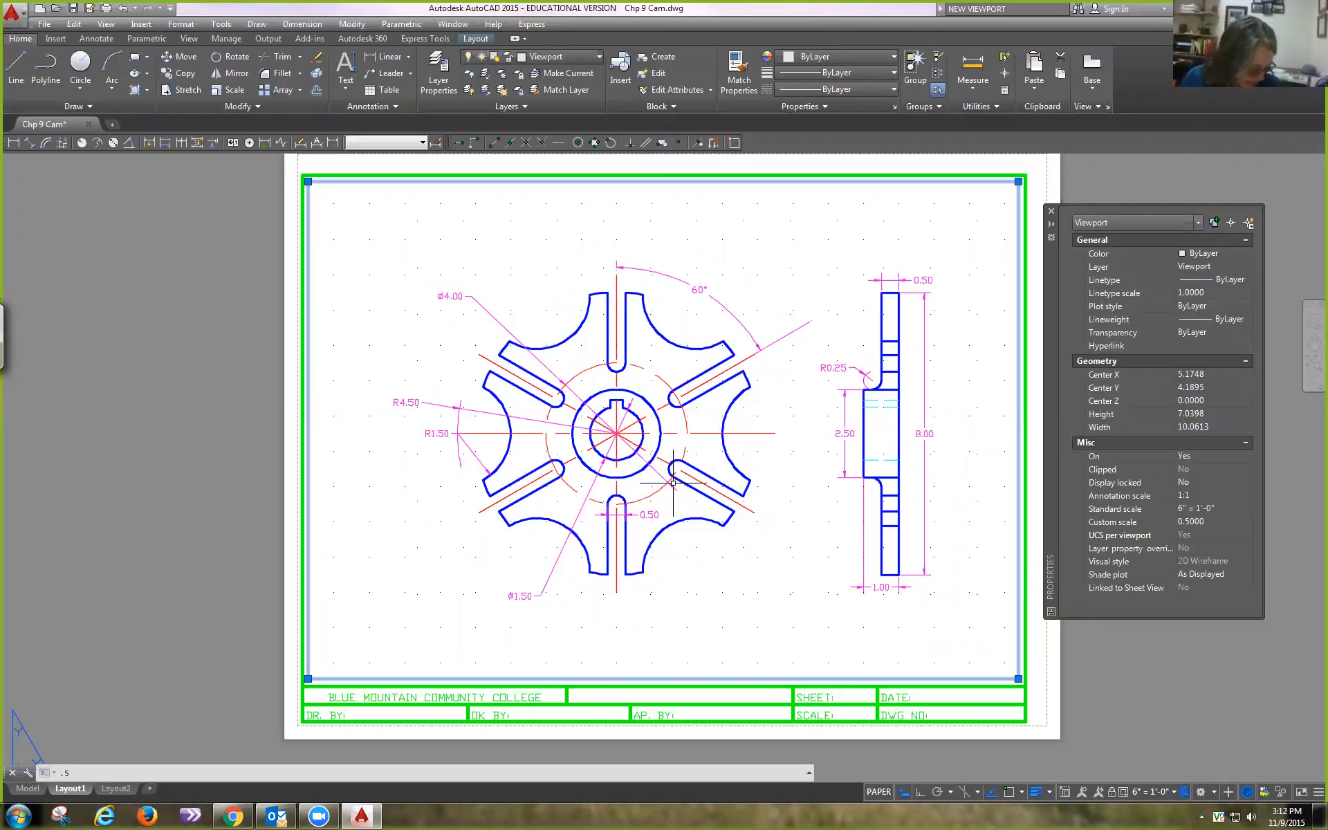
pyautogui.click(1052, 211)
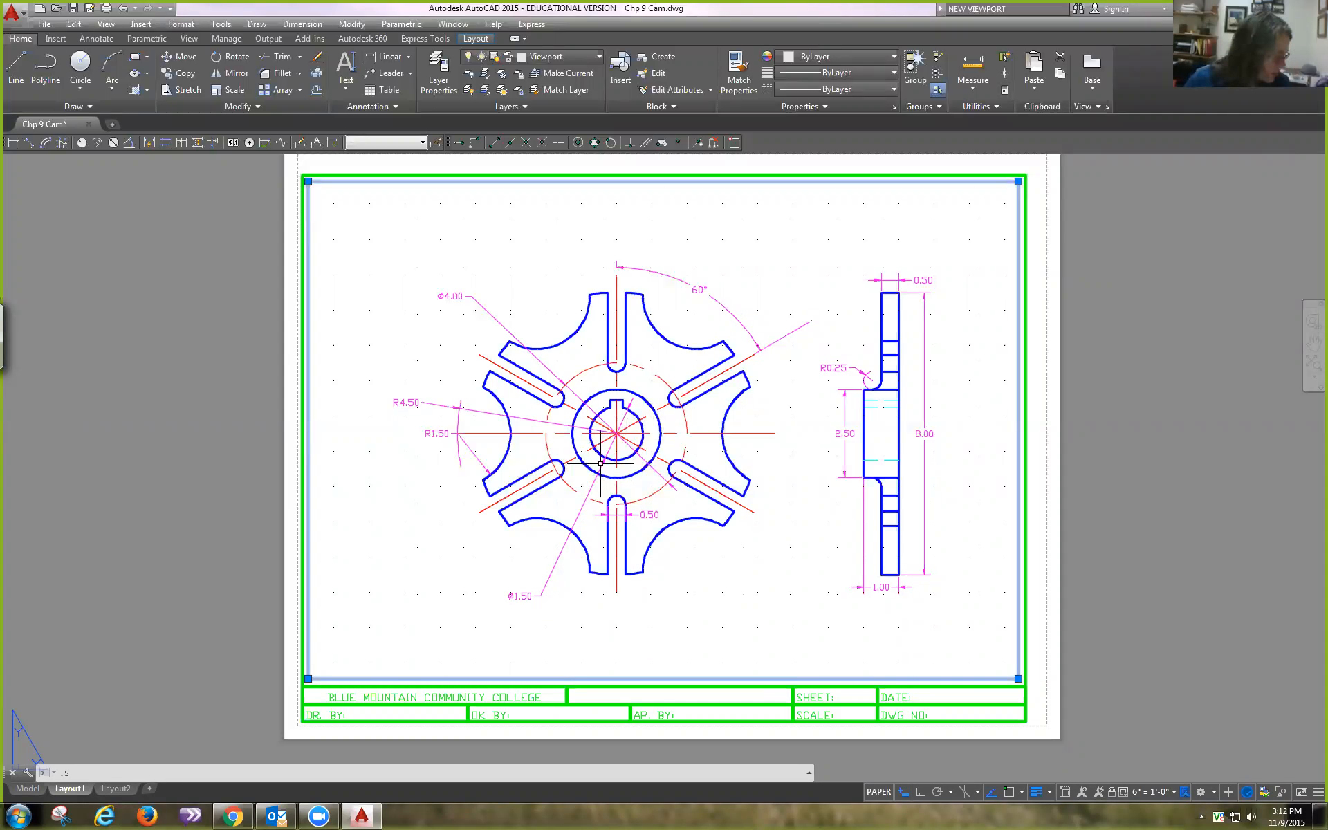
# Step: Move the selected viewport onto the turned-off Construction layer
pyautogui.click(594, 62)
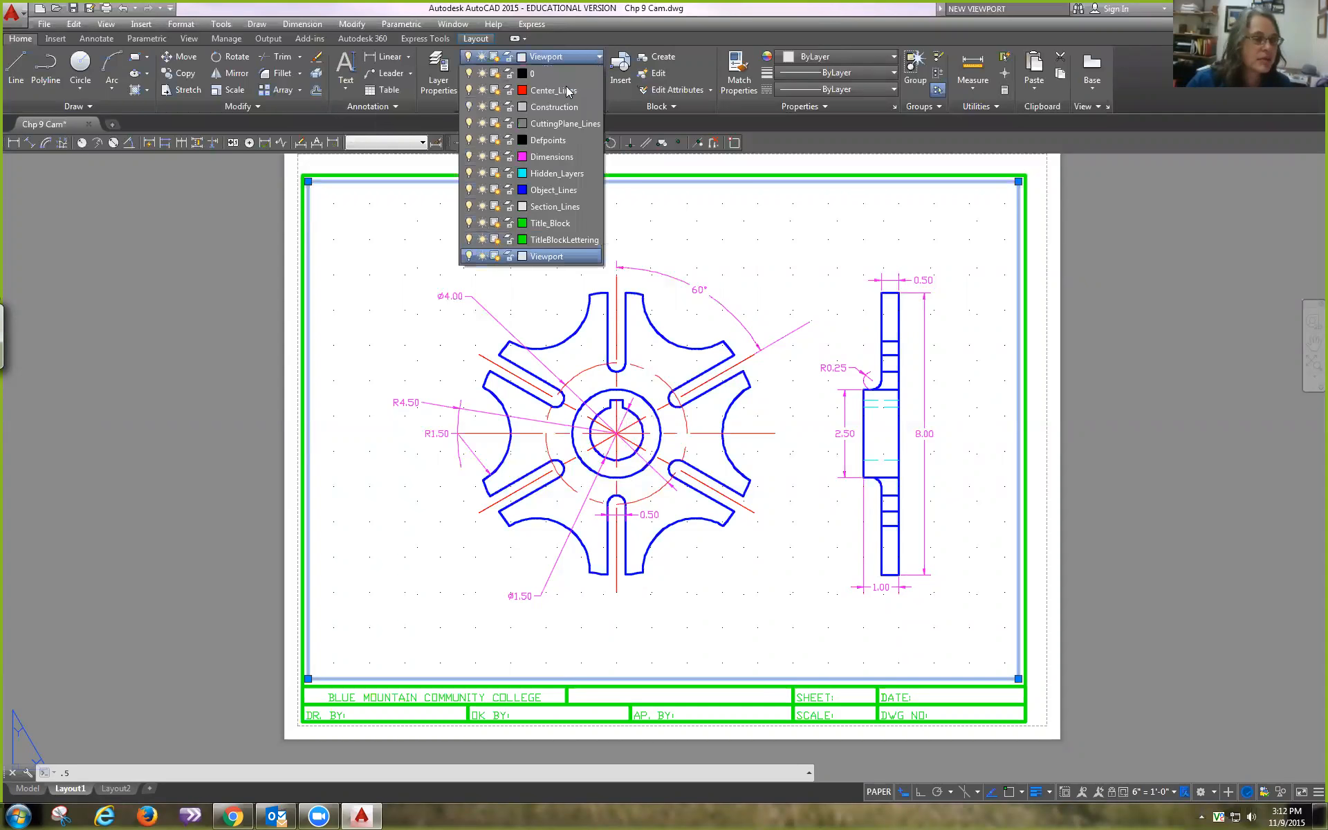
pyautogui.click(469, 257)
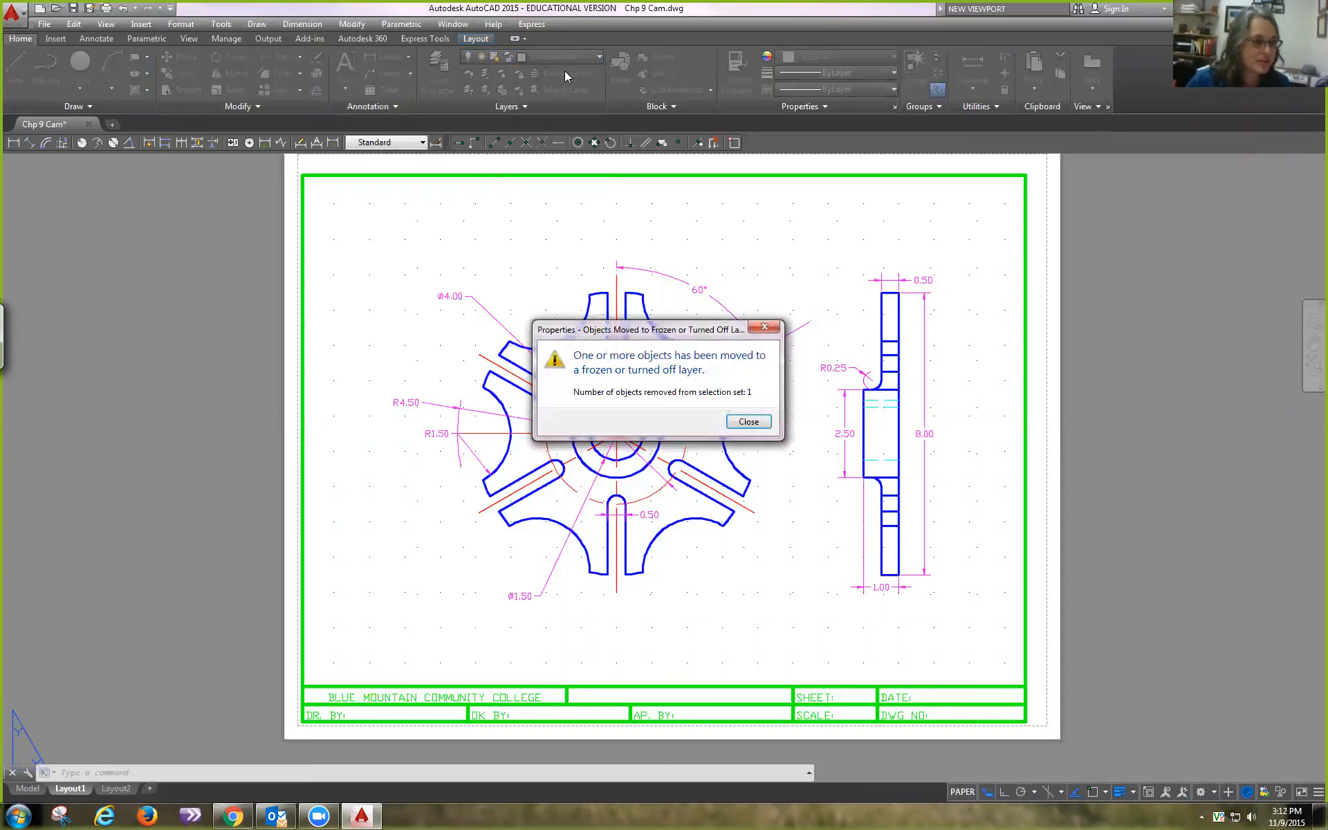
pyautogui.click(757, 423)
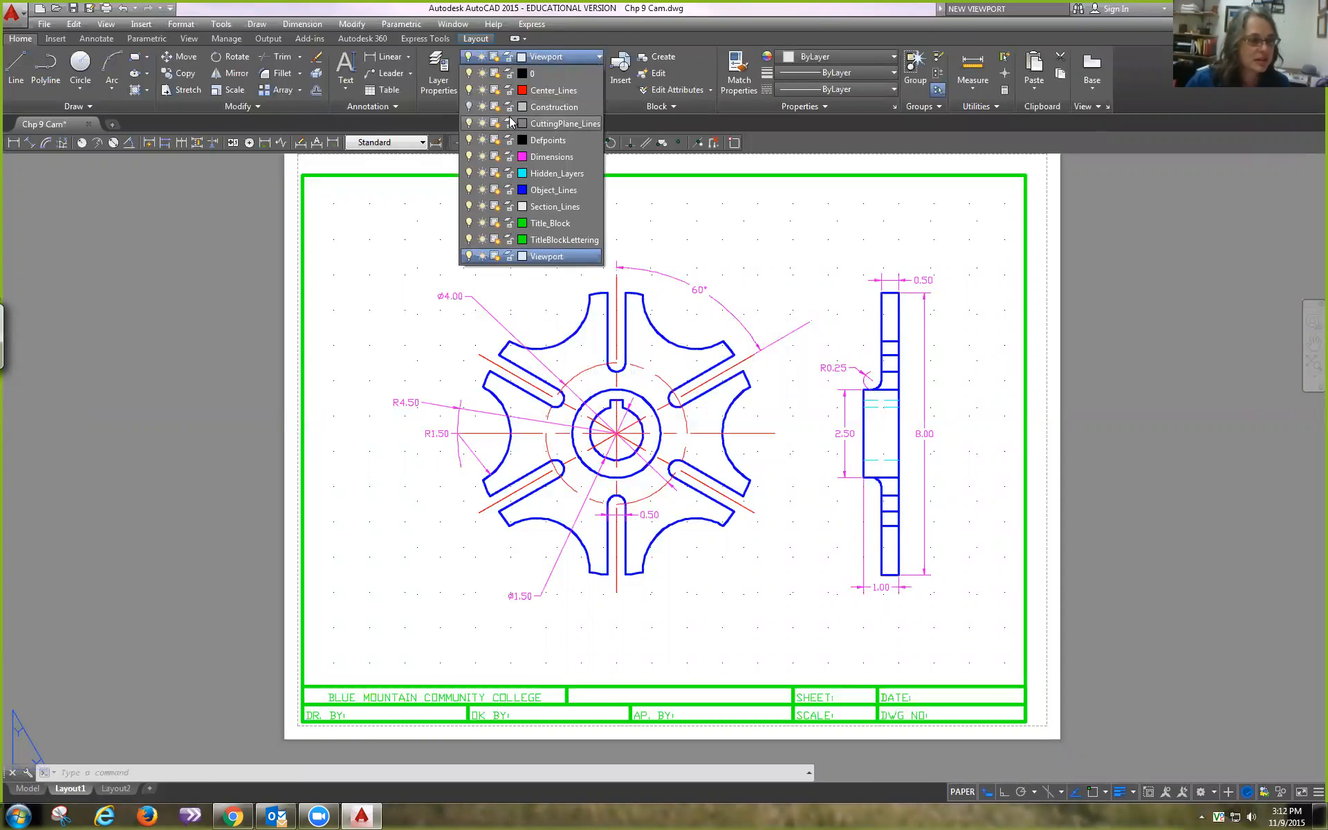
# Step: Turn the Construction layer on to check its contents, and turn it off again
pyautogui.click(524, 107)
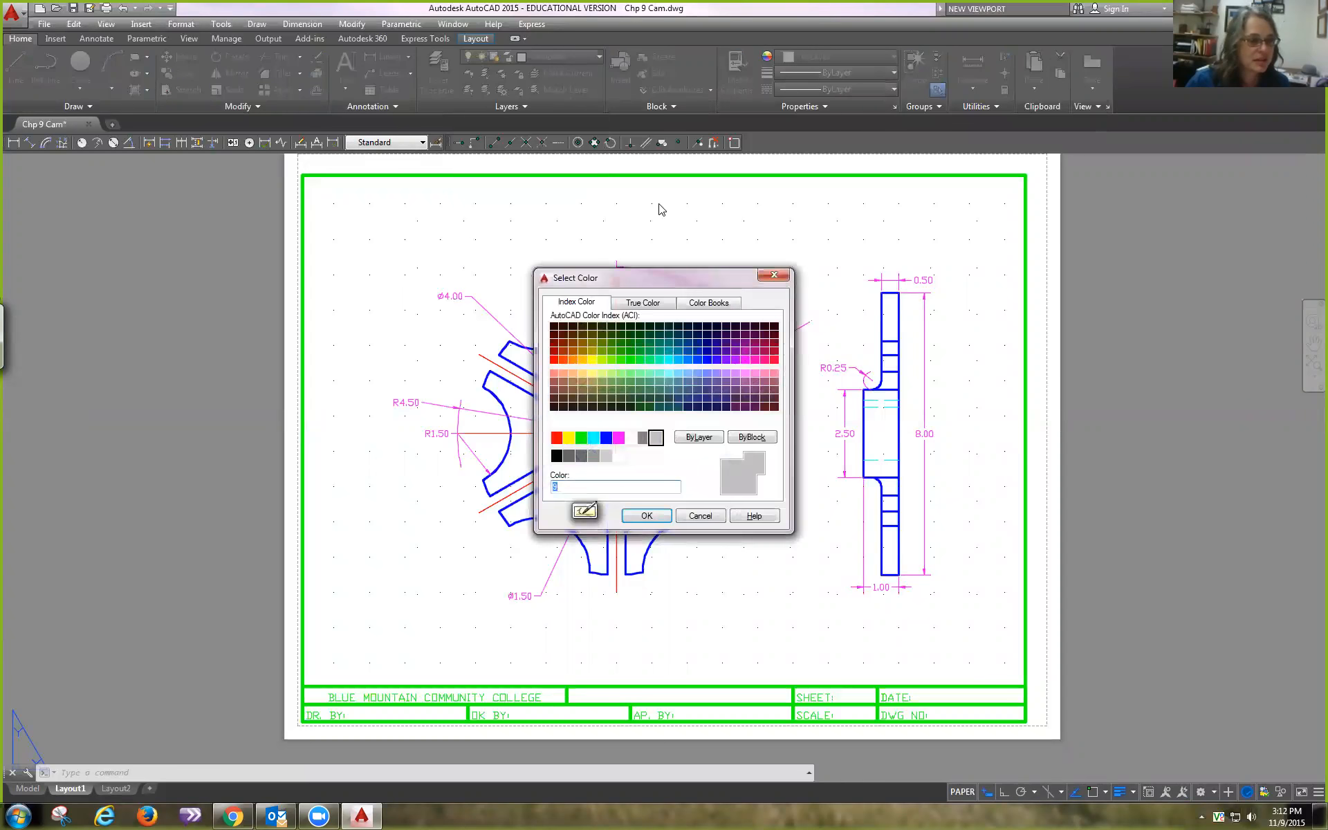
pyautogui.click(770, 278)
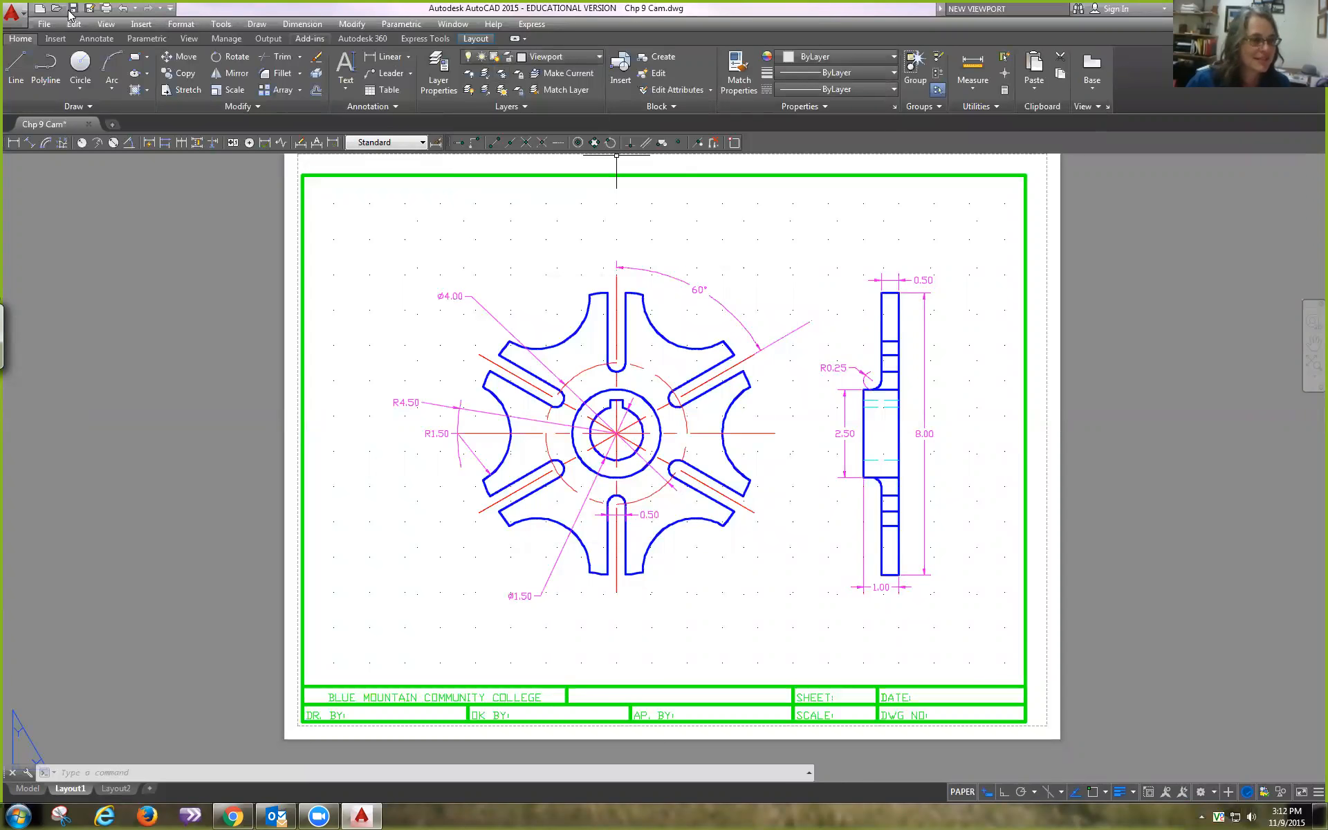
pyautogui.click(539, 57)
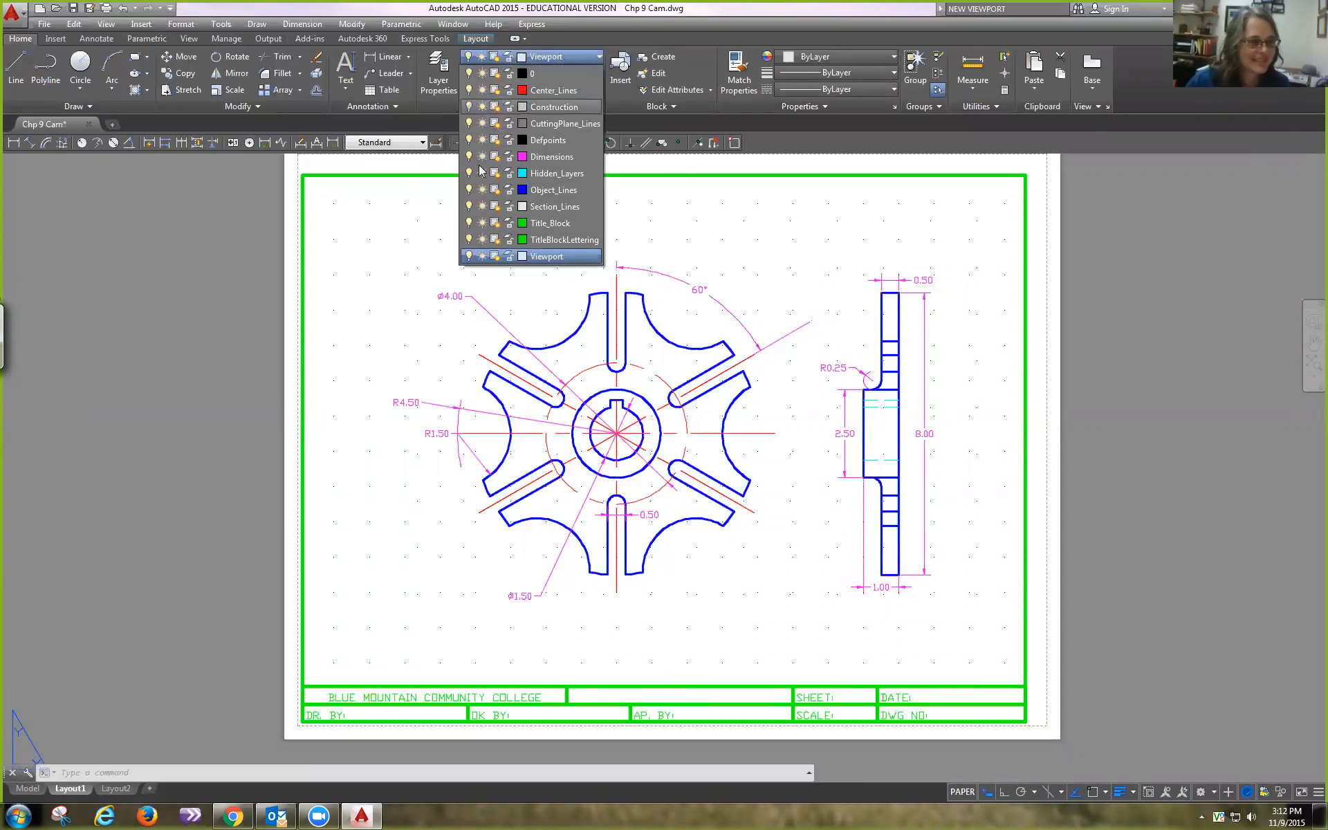
pyautogui.click(468, 107)
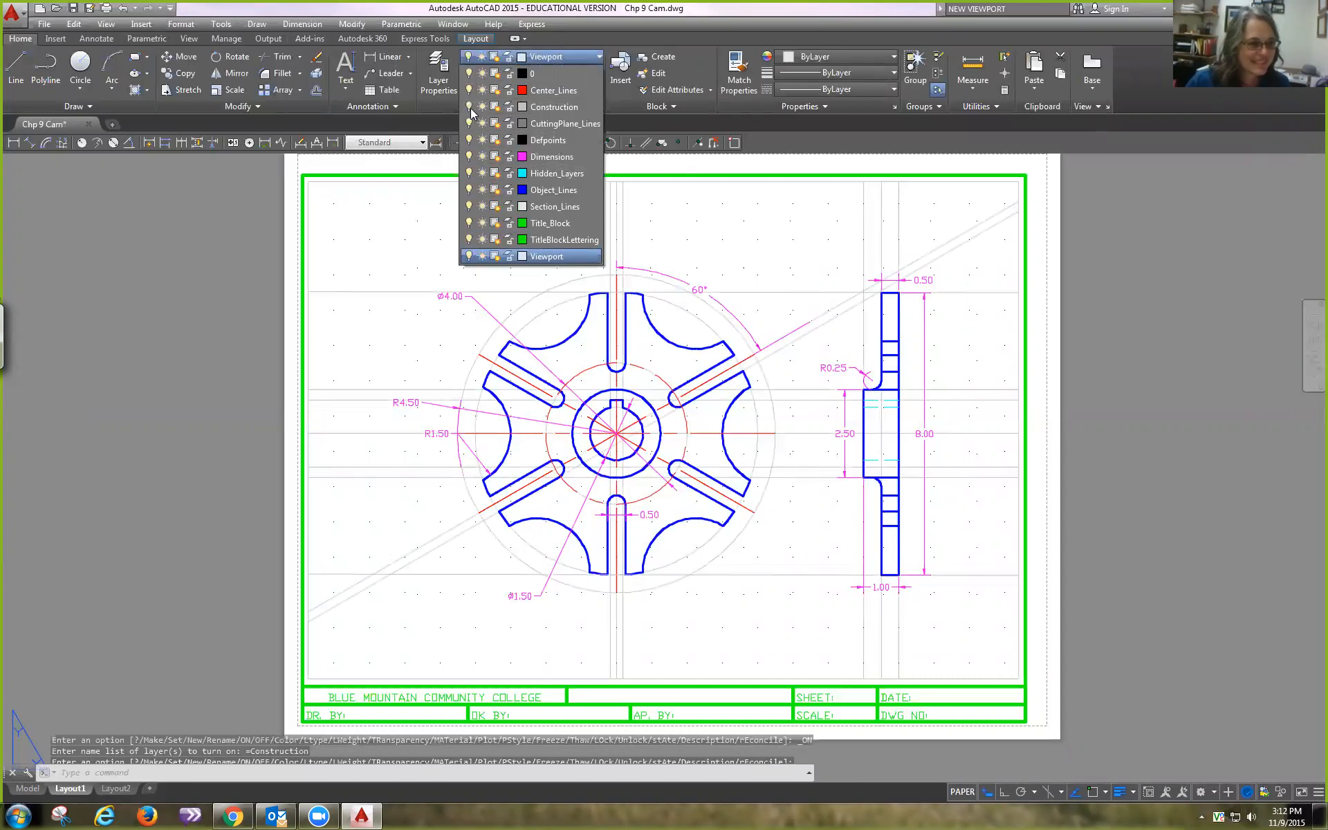
pyautogui.click(522, 57)
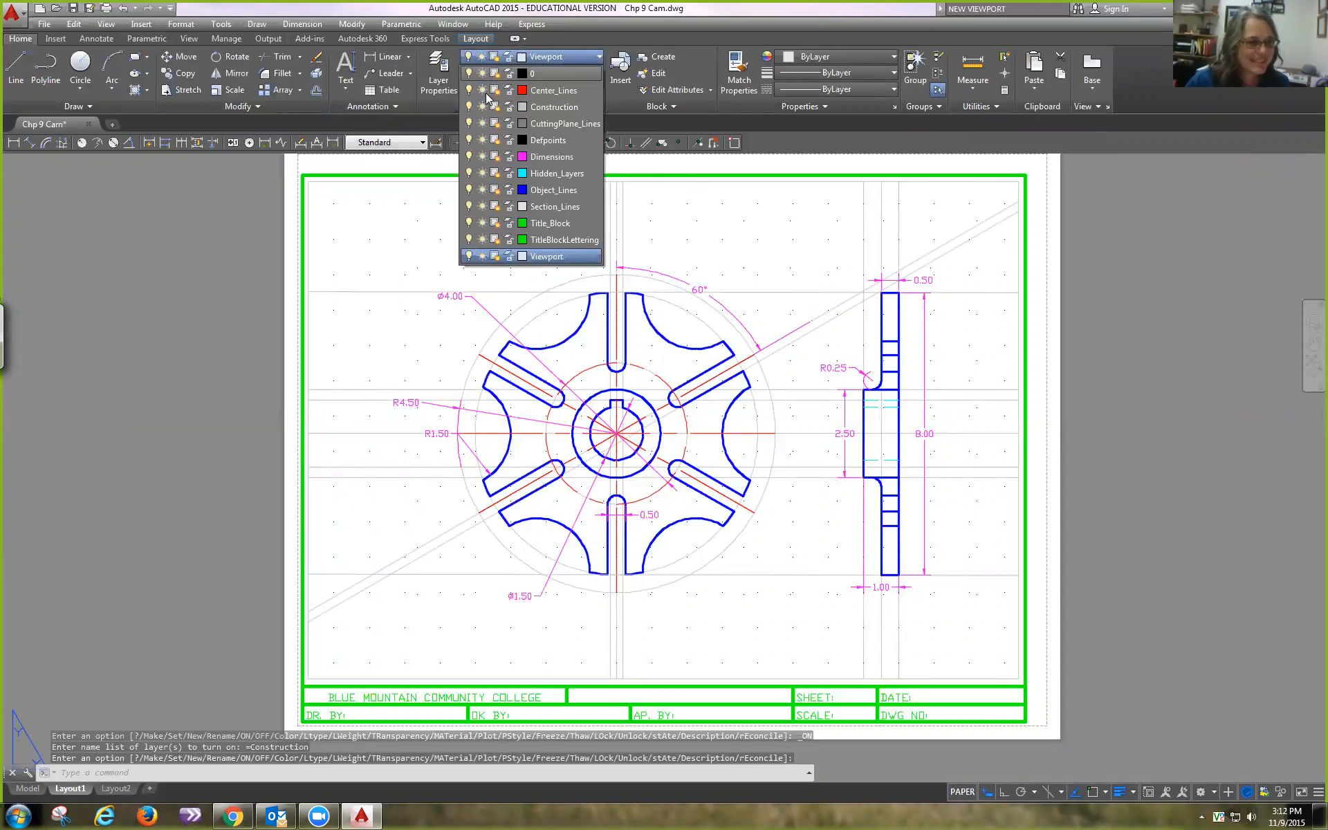
pyautogui.click(469, 107)
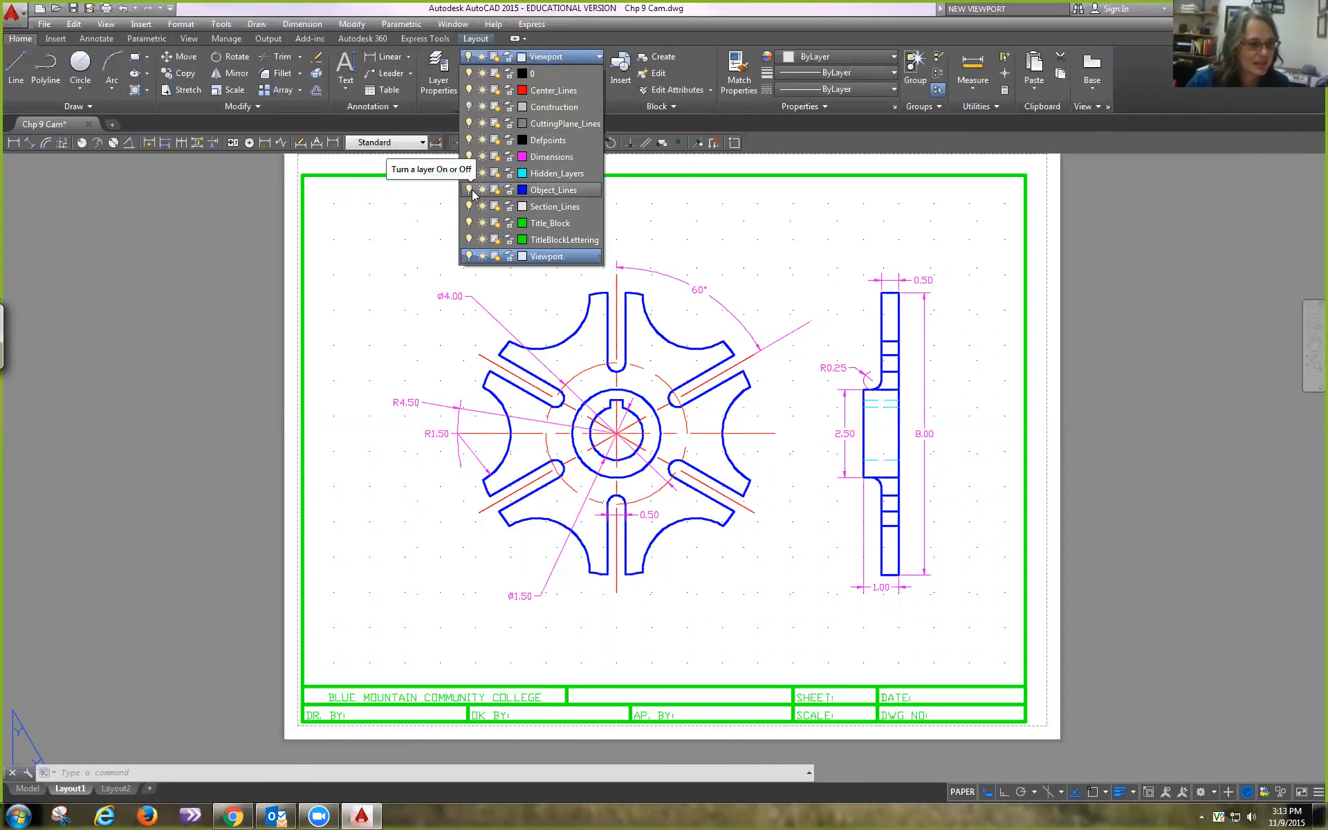
# Step: Make Object_Lines the current layer and turn off the Viewport layer
pyautogui.click(547, 190)
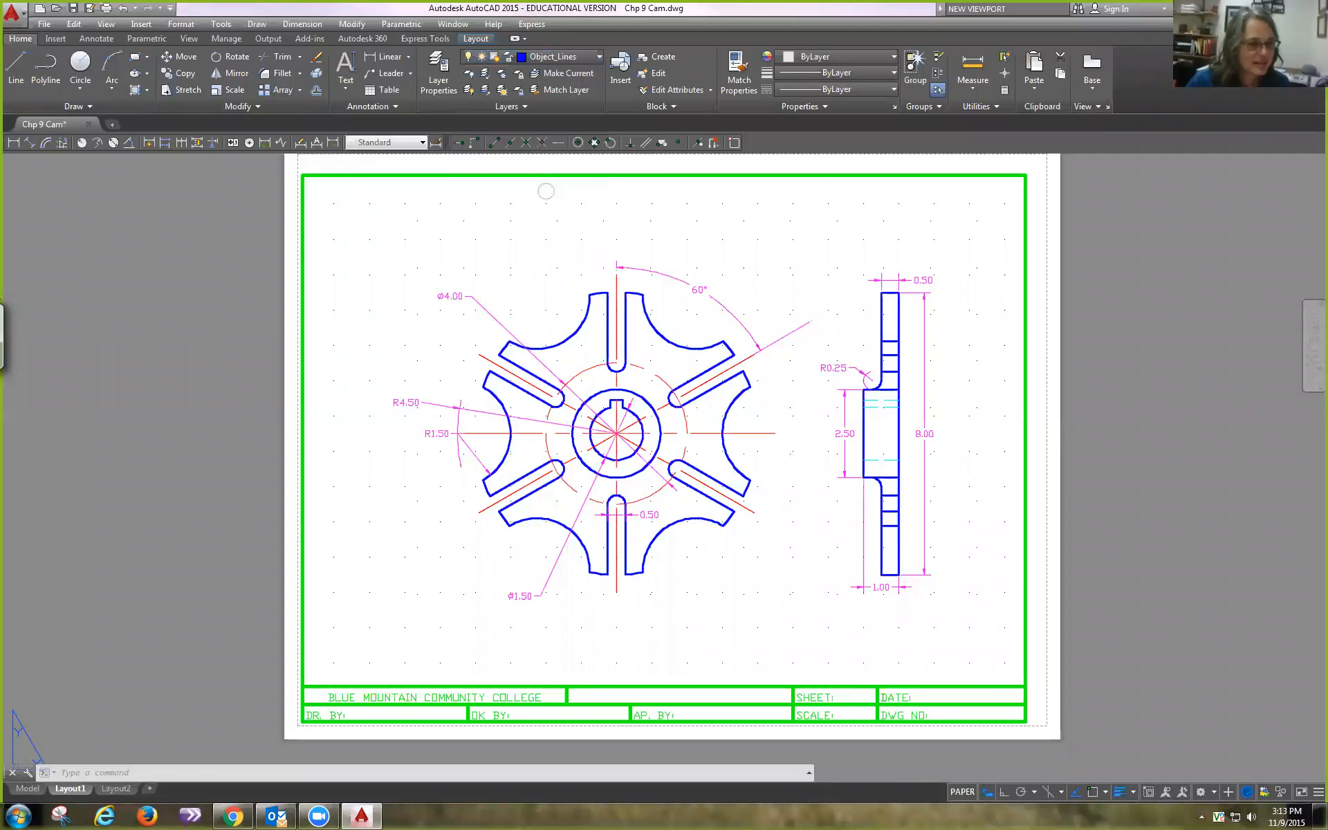
pyautogui.click(554, 56)
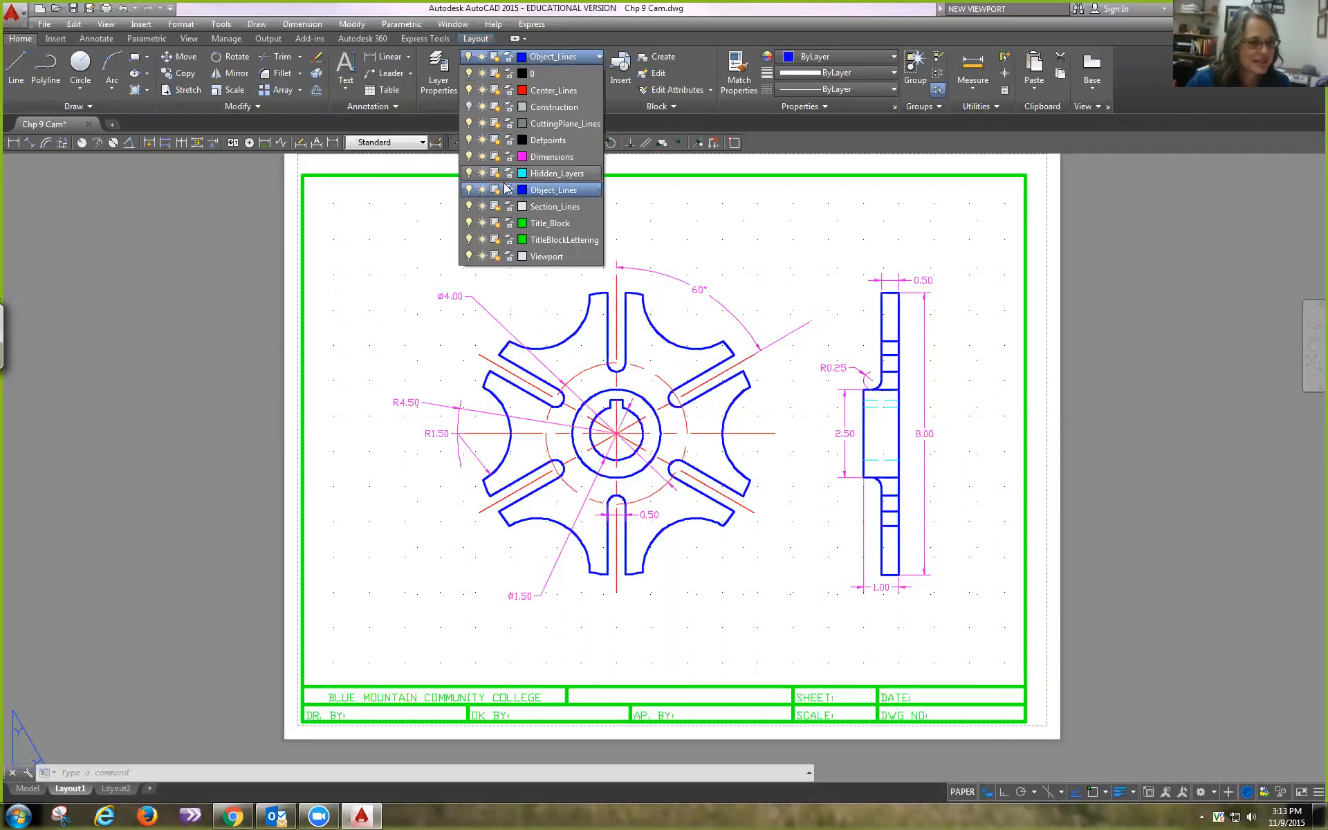
pyautogui.click(473, 255)
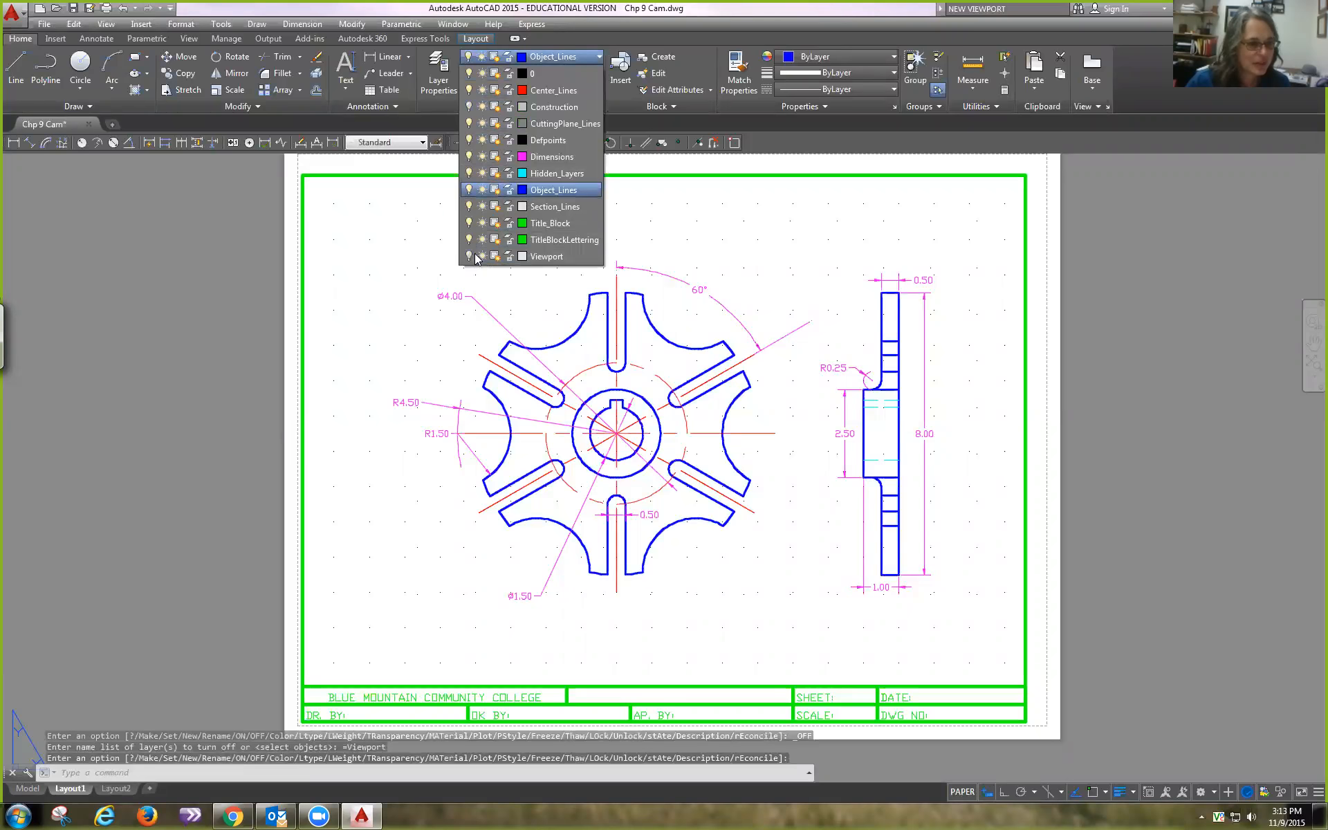
pyautogui.click(365, 335)
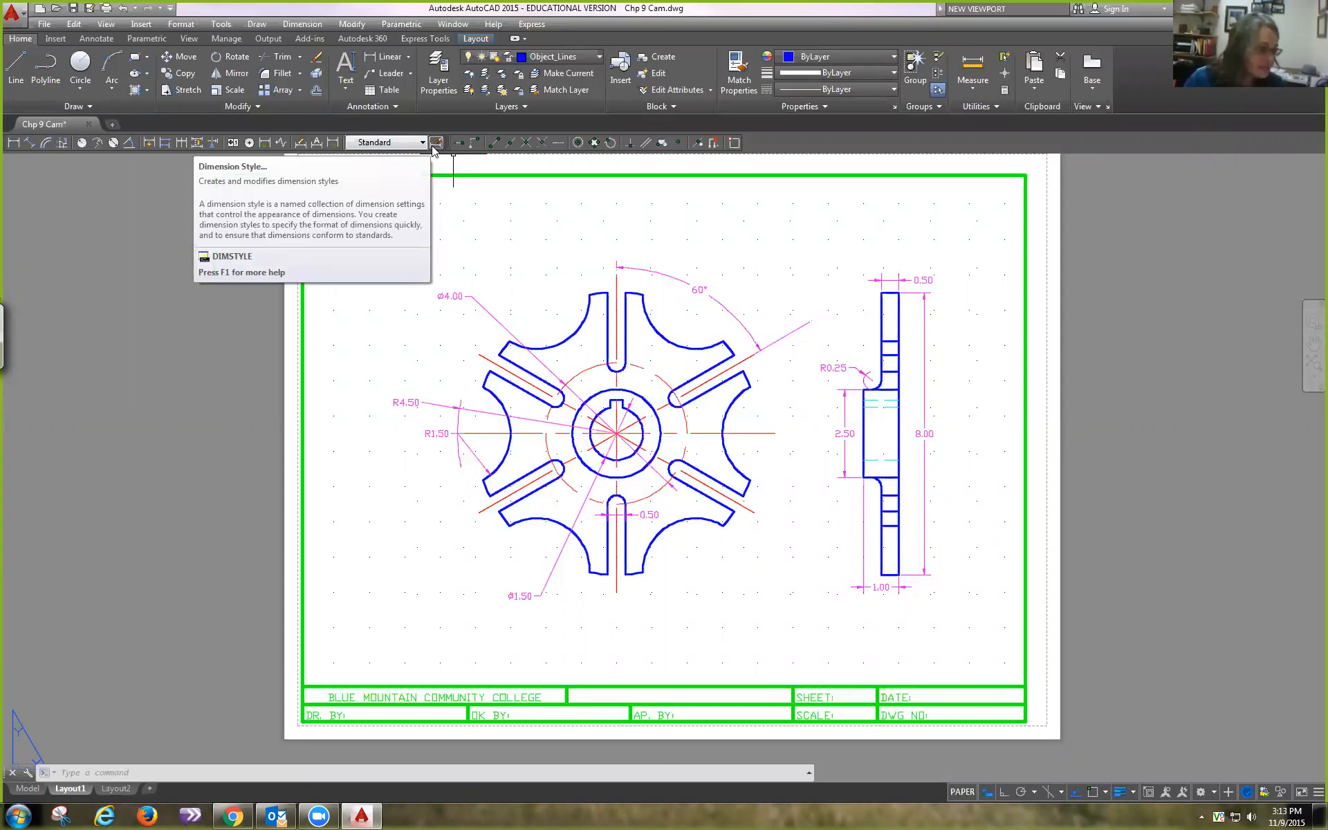
# Step: Modify the Standard dimension style to scale dimensions to layout and suppress leading zeros in linear dimensions
pyautogui.click(437, 145)
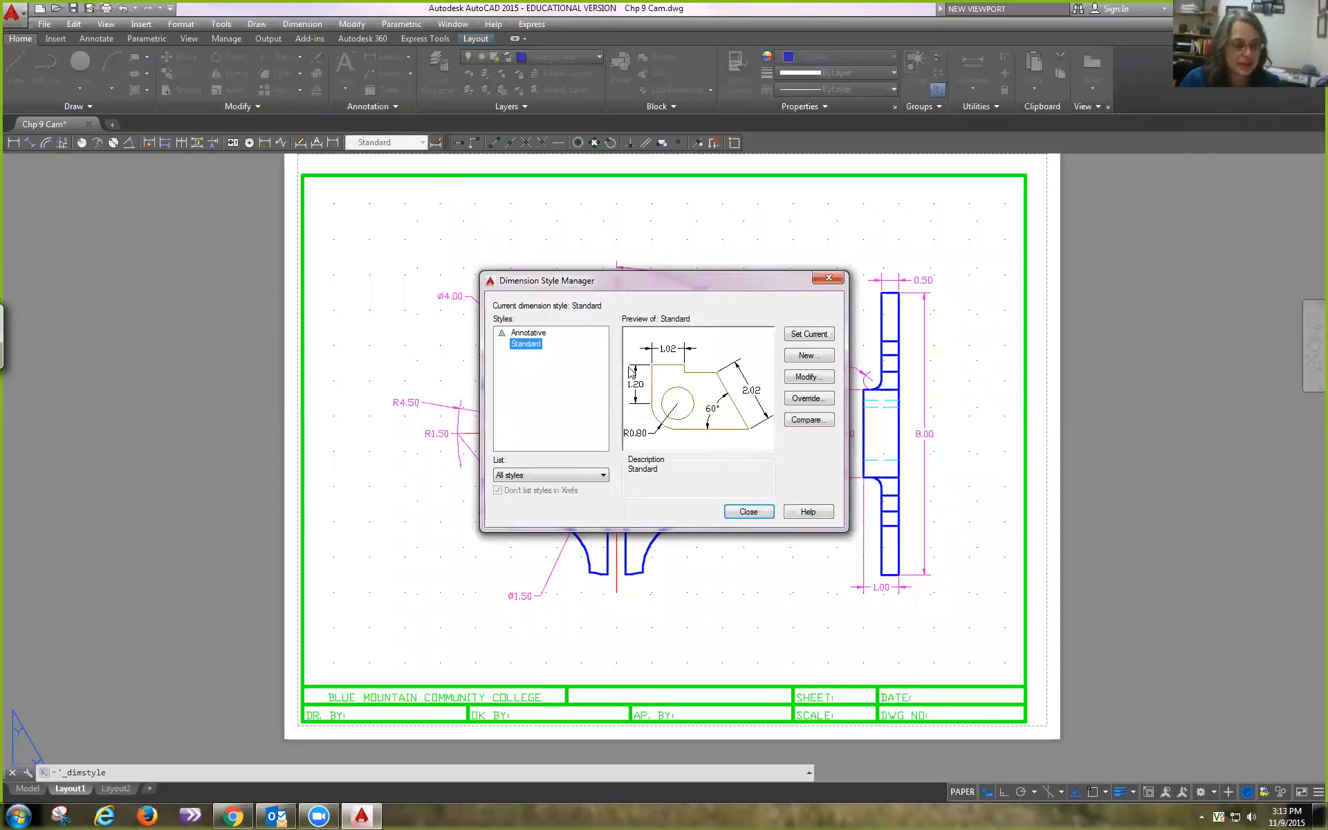
pyautogui.click(802, 377)
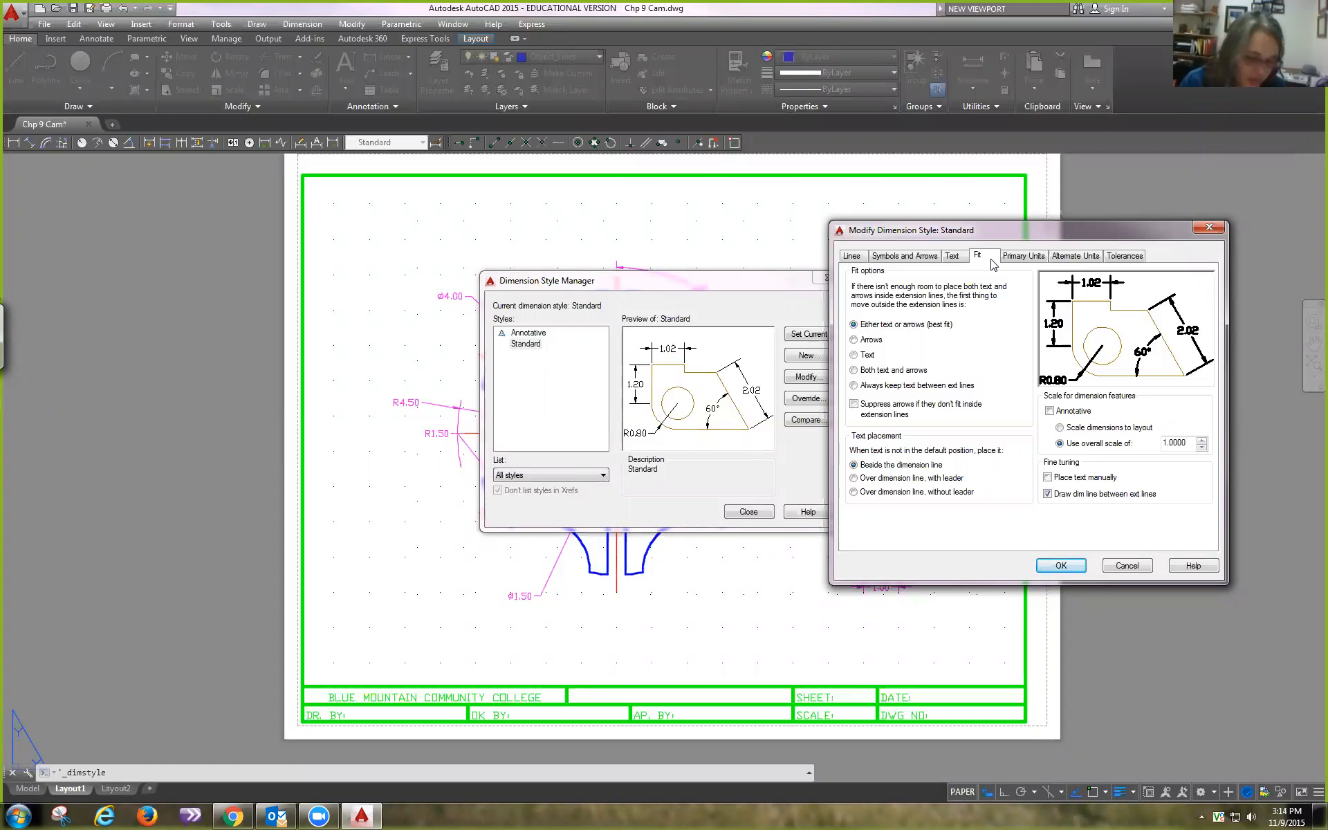
pyautogui.click(1060, 428)
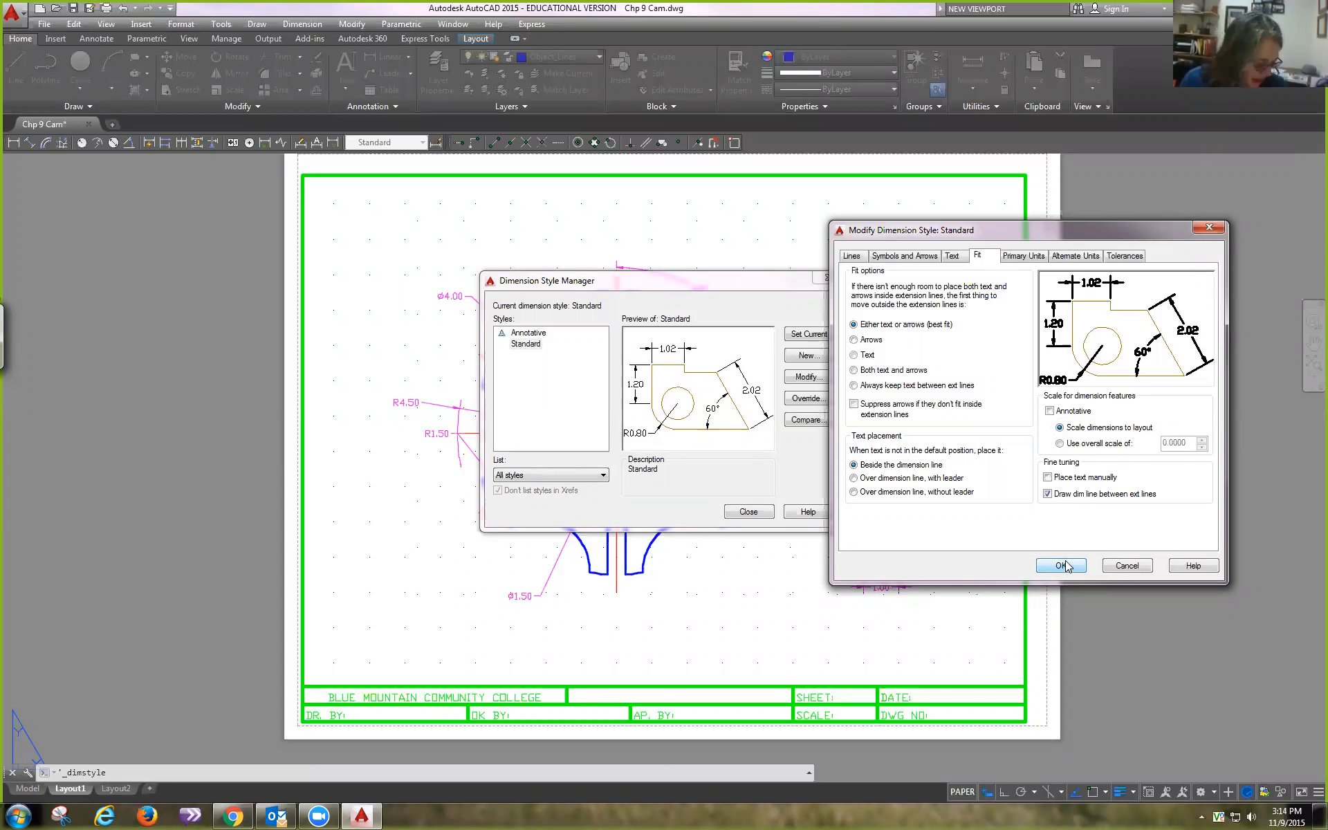
pyautogui.click(1027, 258)
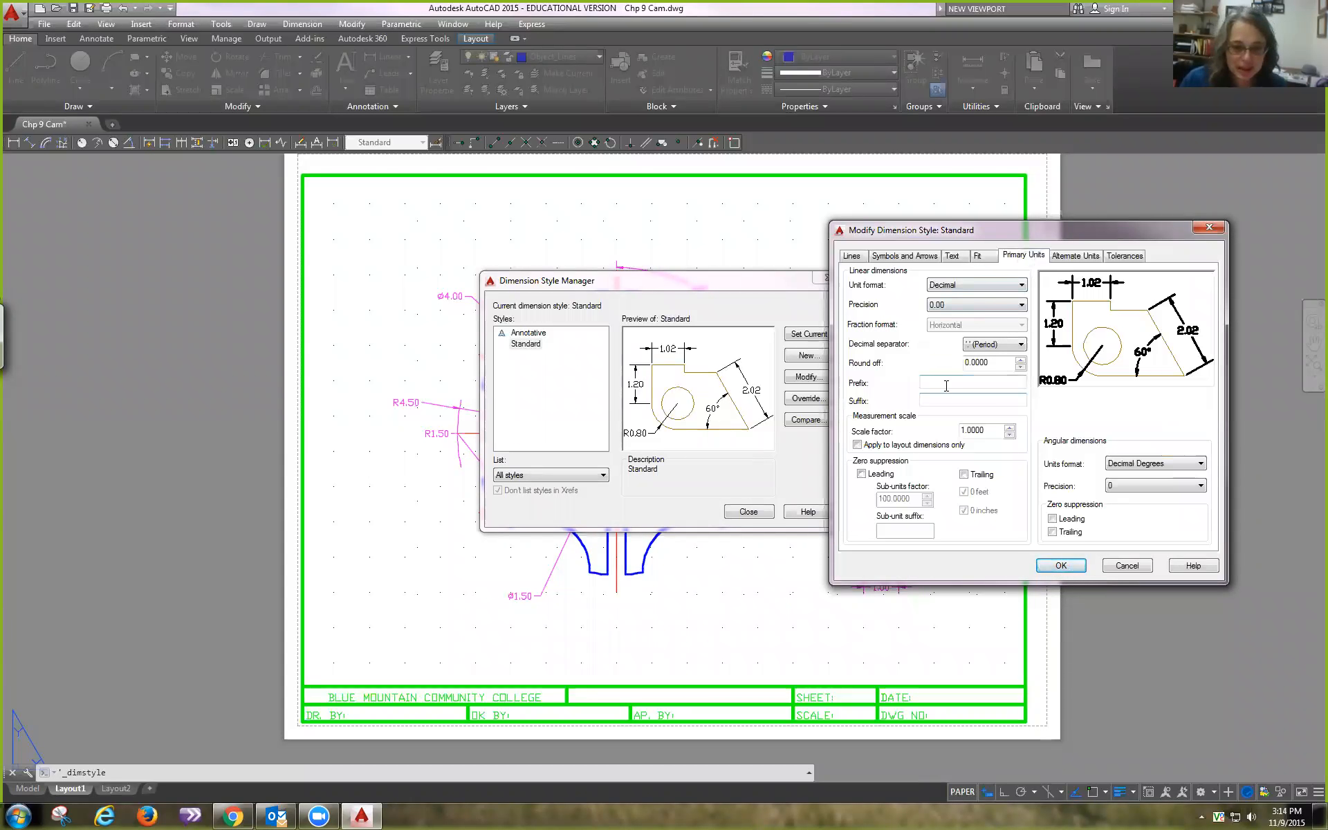
pyautogui.click(861, 474)
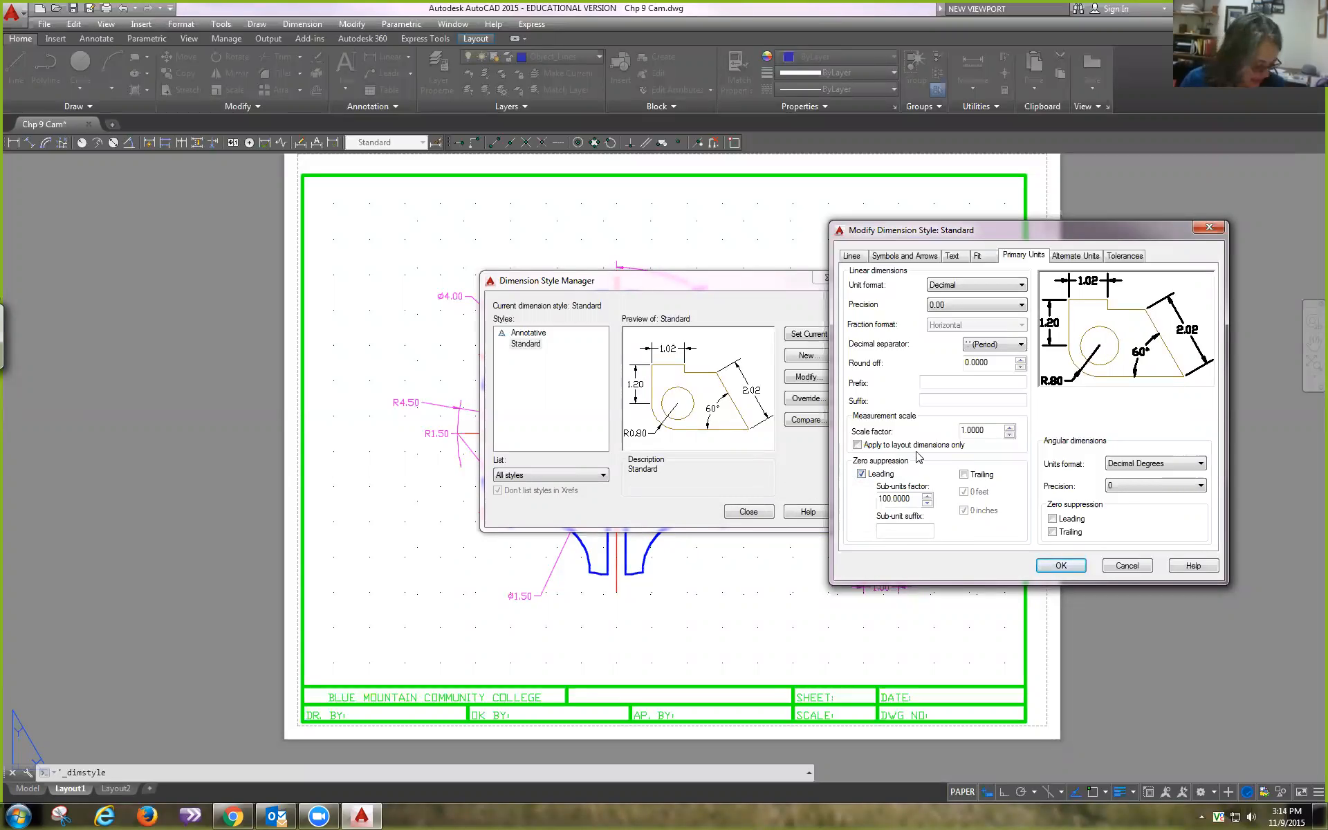
pyautogui.click(1062, 566)
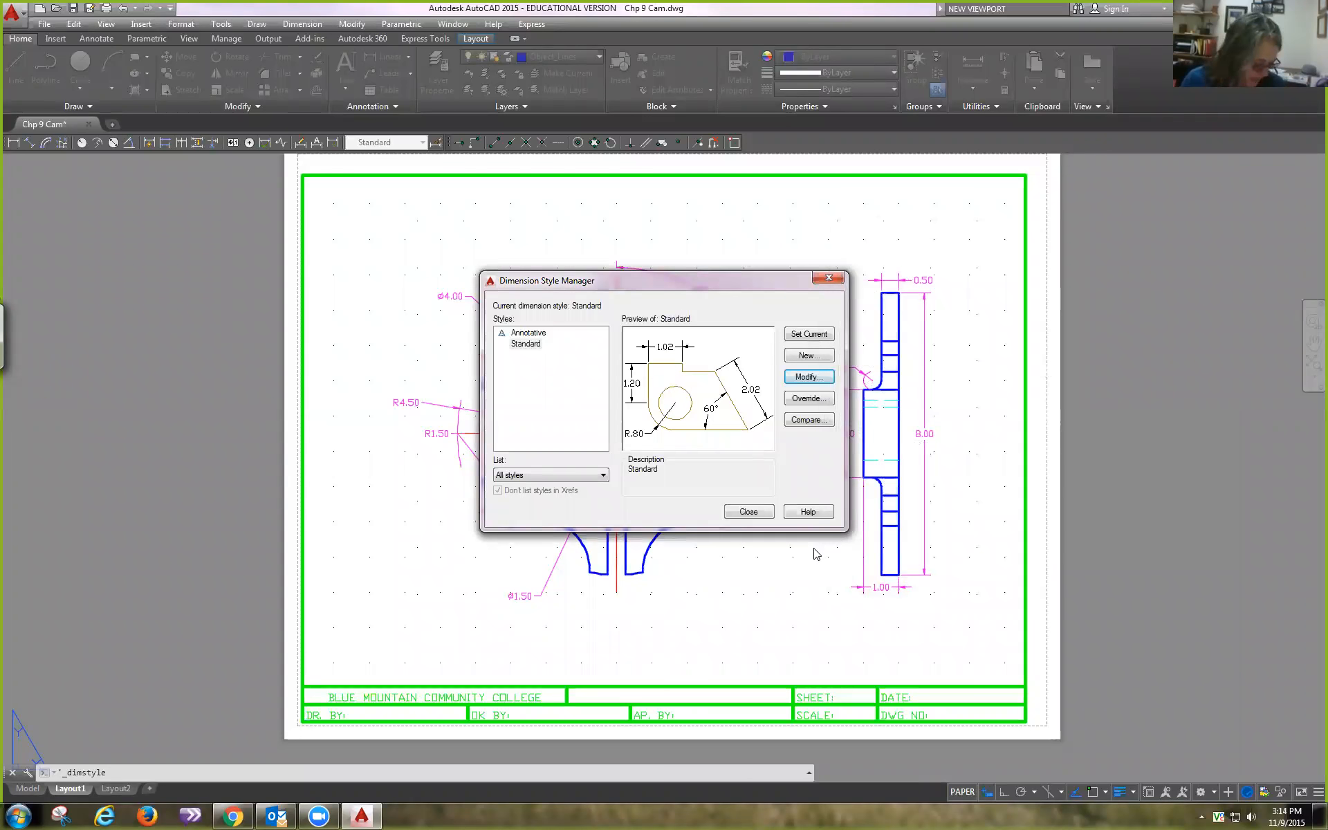
pyautogui.click(750, 511)
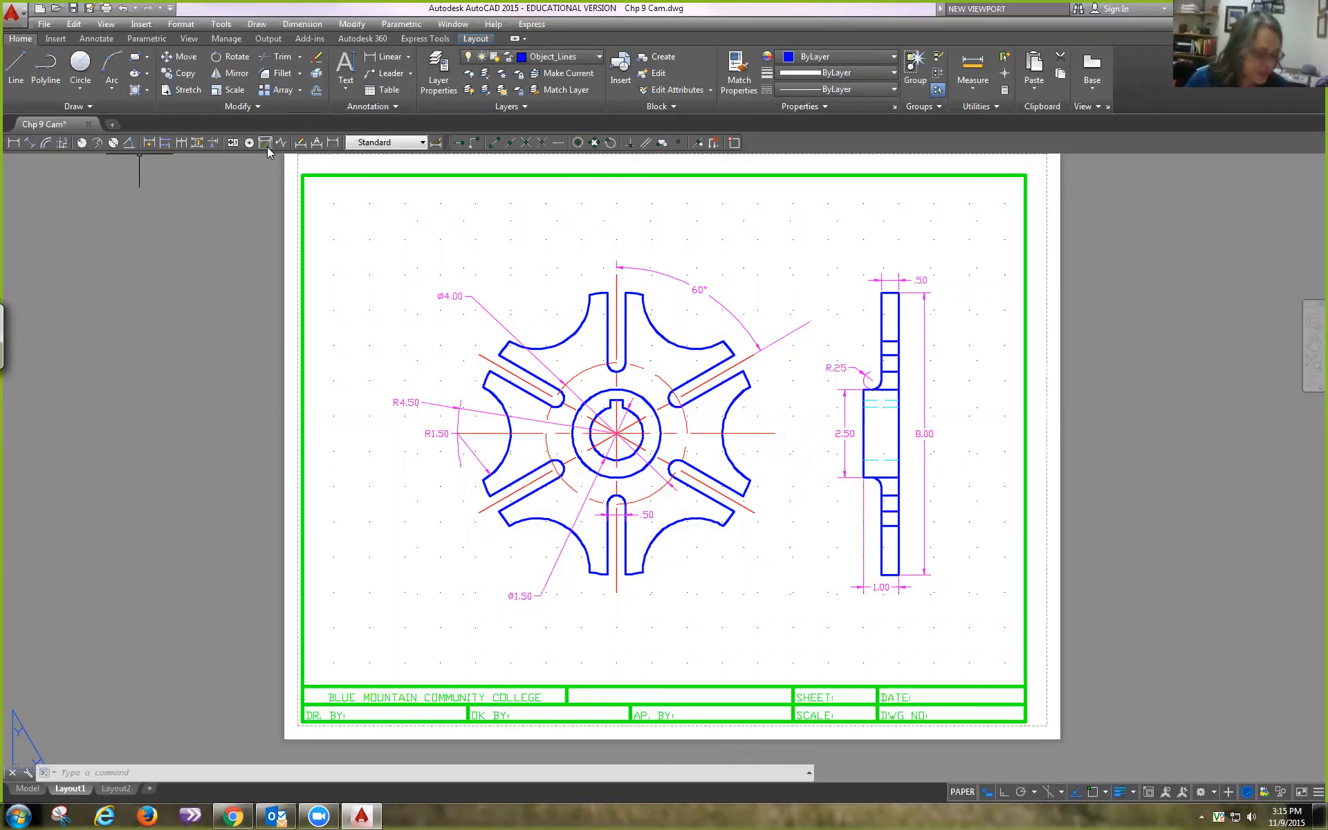
# Step: Try to update the R4.50 radius dimension to the current dimension style from paper space
pyautogui.click(333, 143)
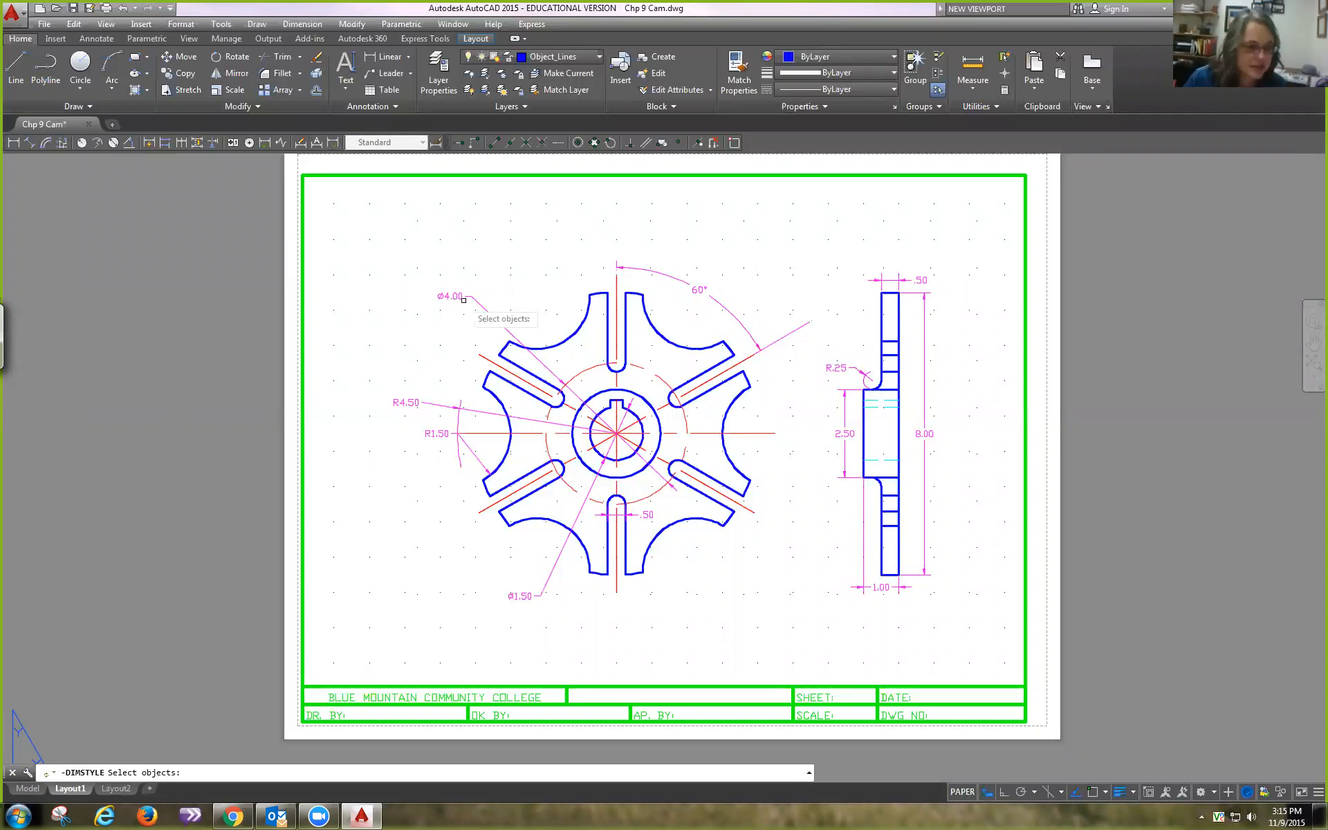
pyautogui.click(411, 403)
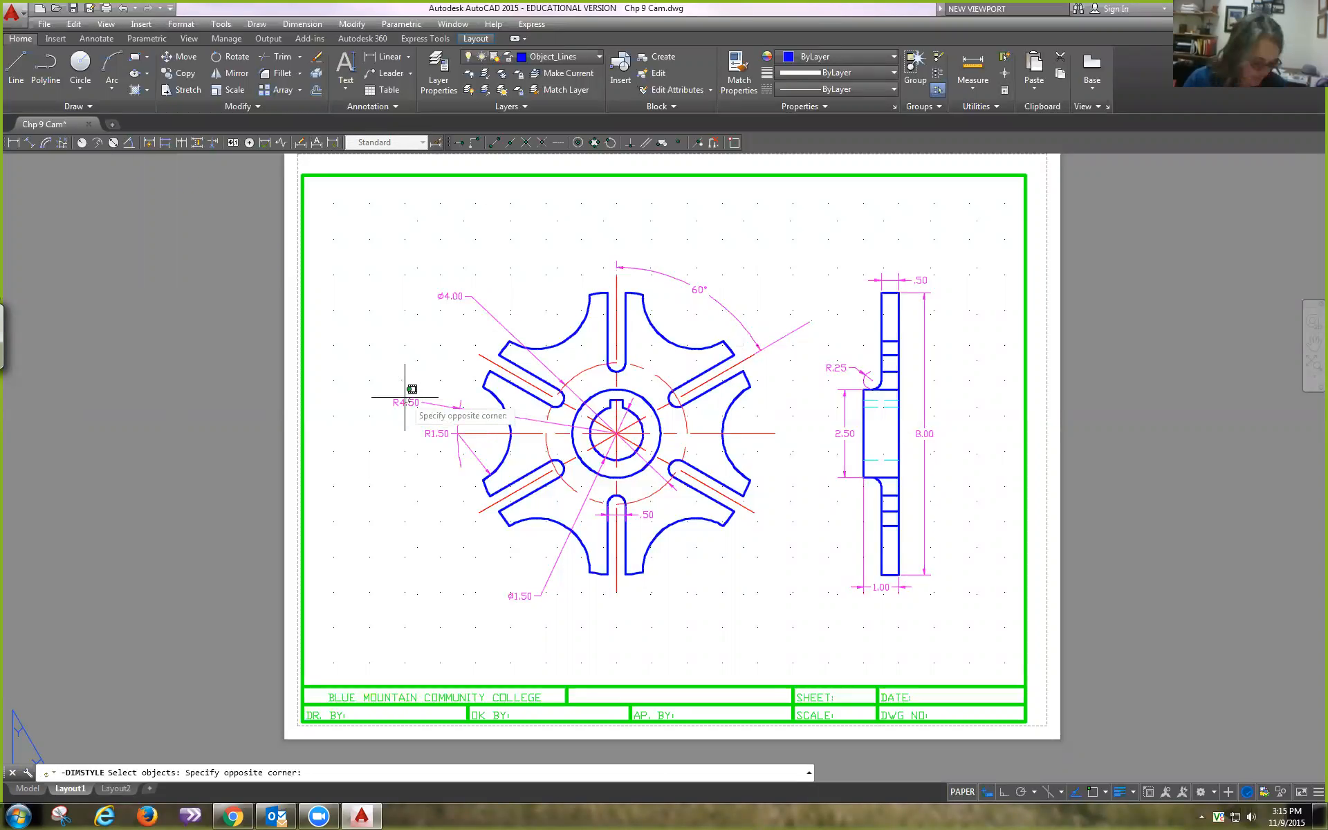
pyautogui.click(429, 401)
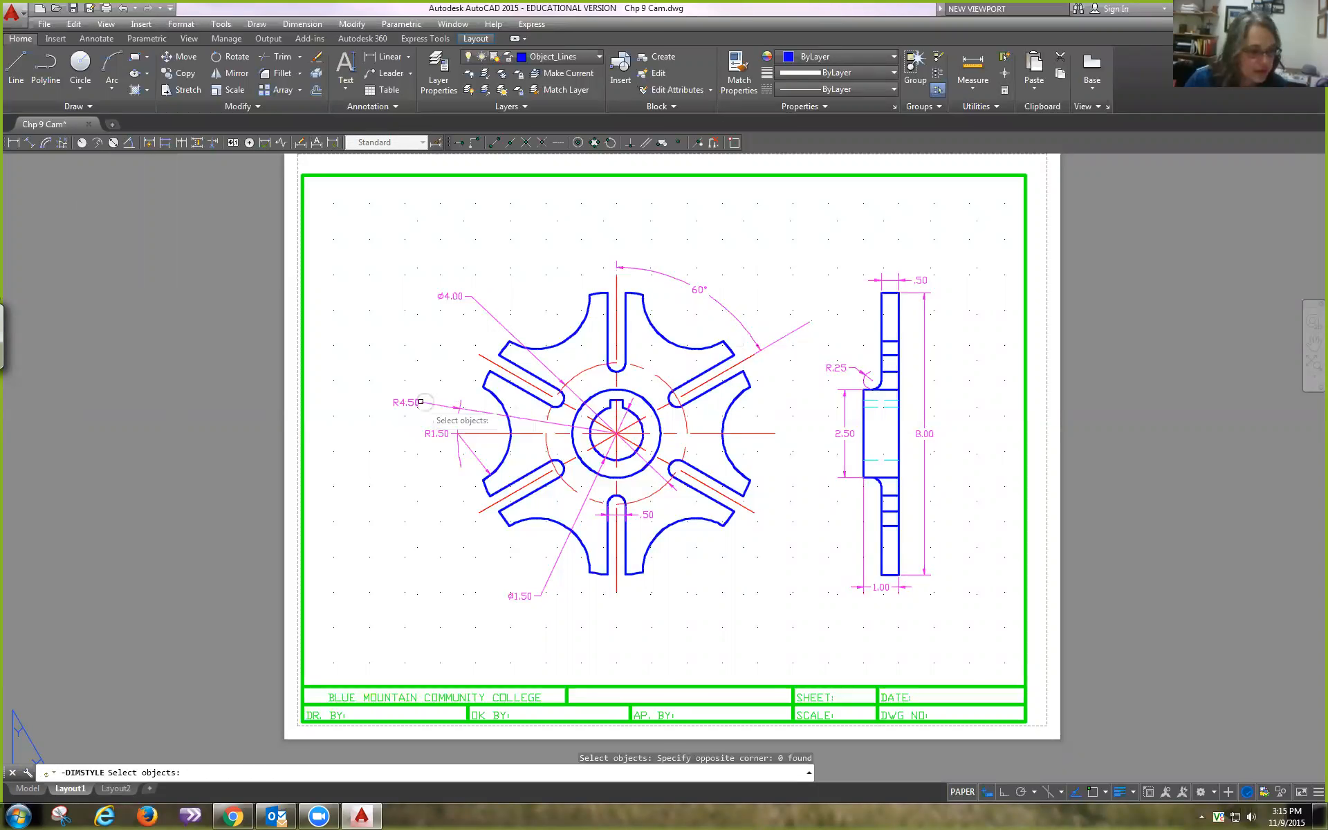
pyautogui.click(429, 405)
pyautogui.click(455, 408)
pyautogui.click(432, 404)
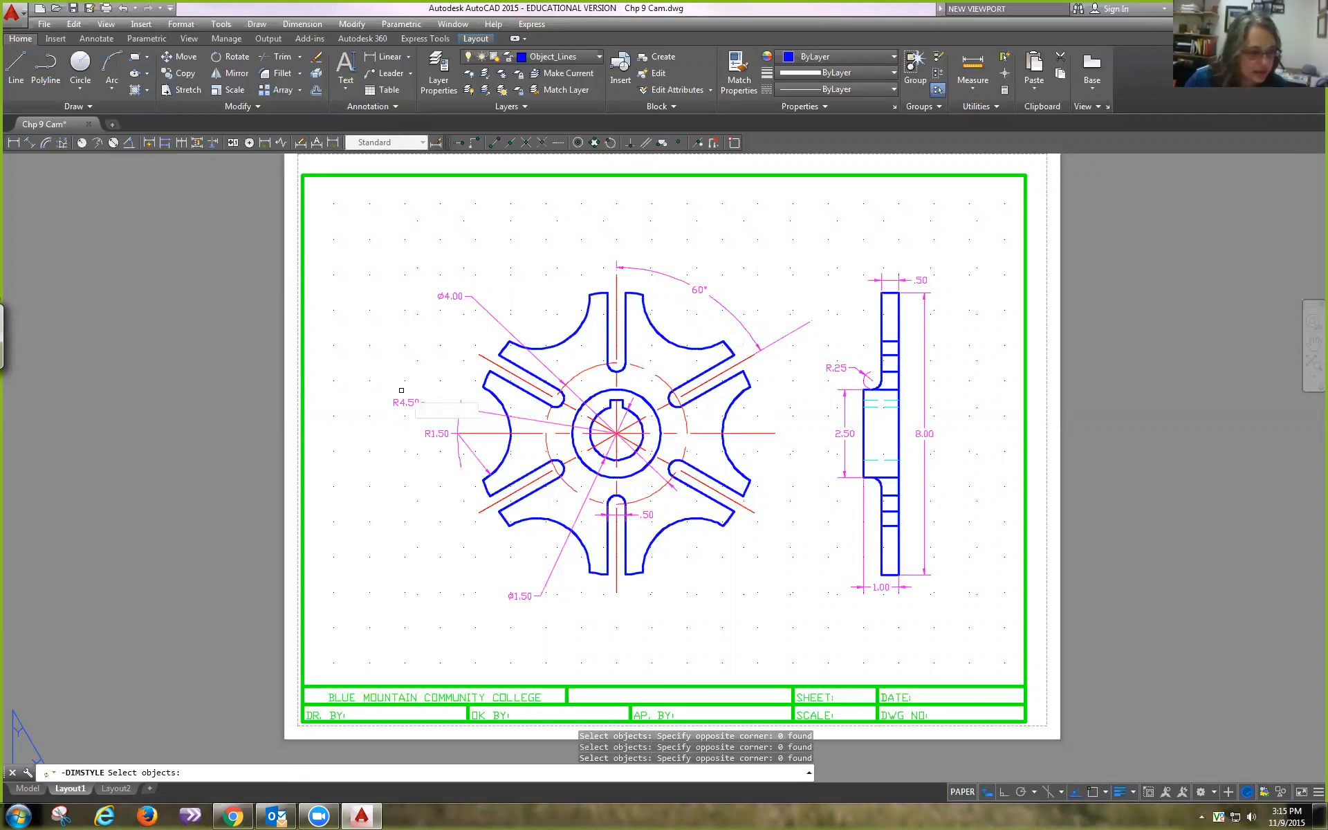
pyautogui.click(368, 379)
pyautogui.click(493, 418)
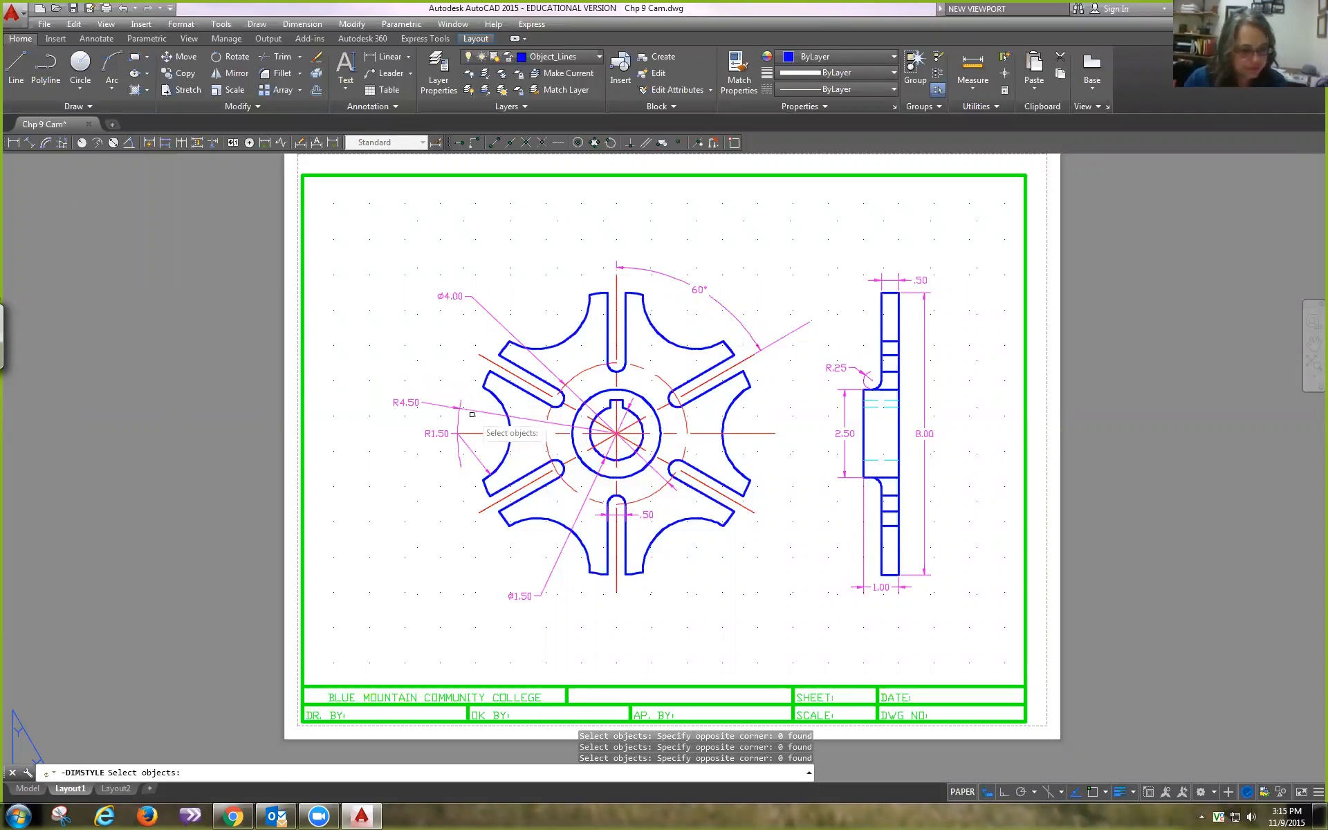
pyautogui.press('Escape')
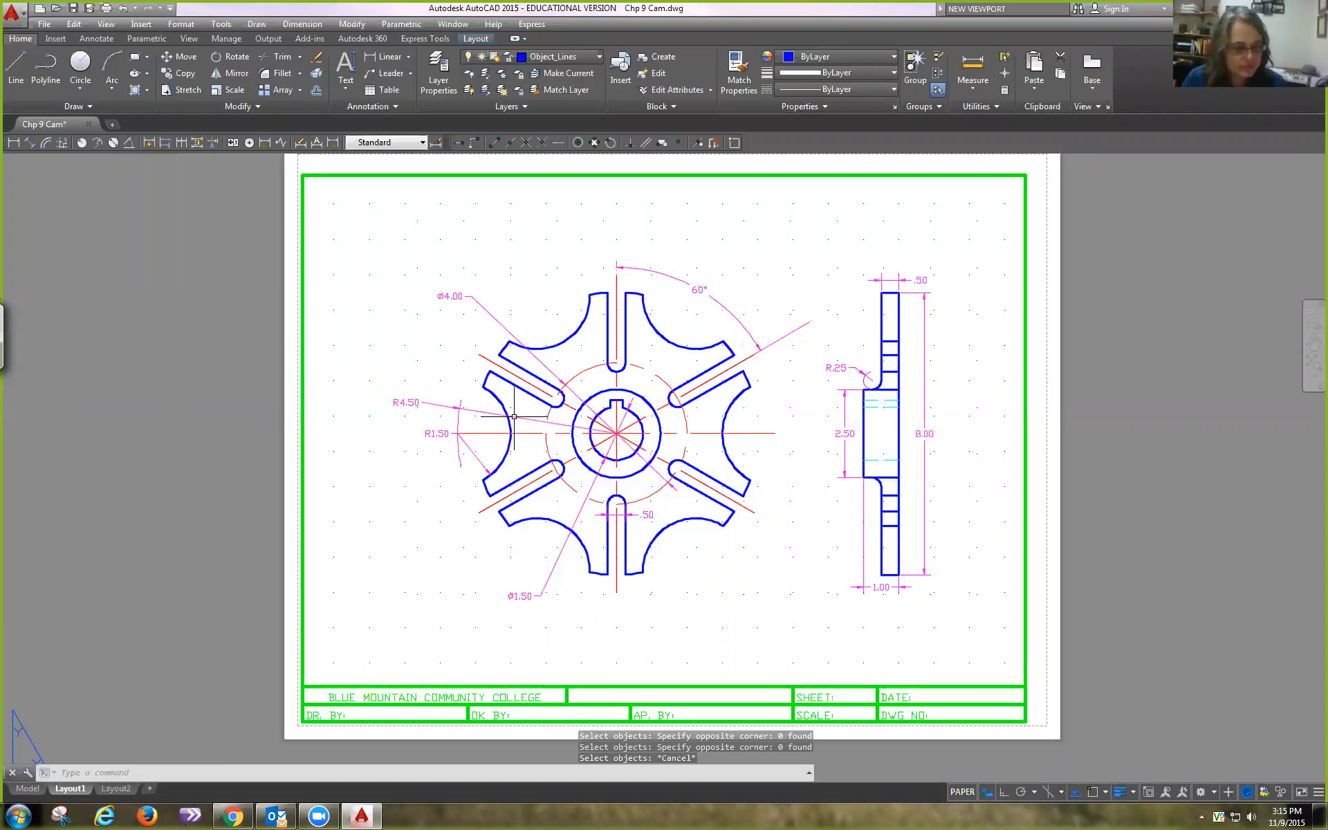
pyautogui.click(474, 451)
pyautogui.click(494, 464)
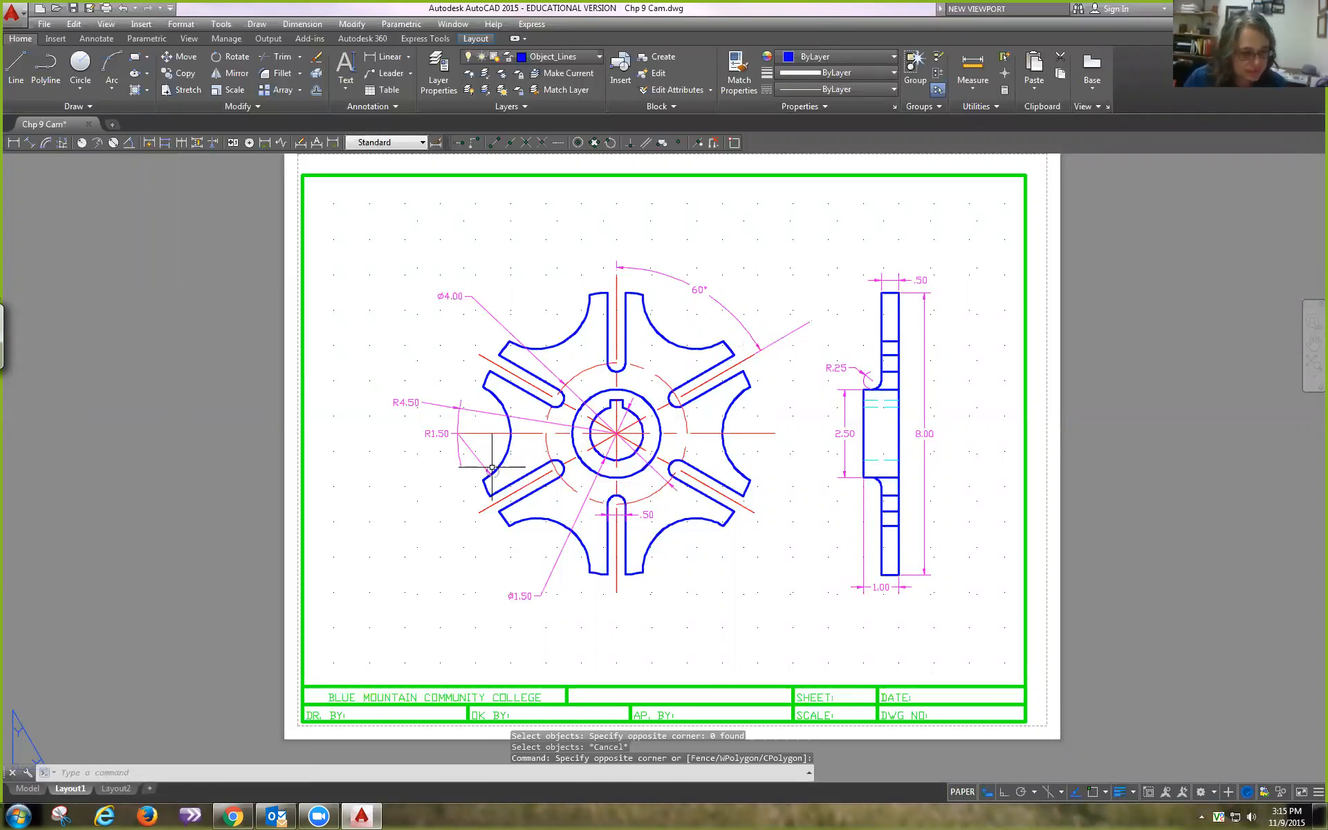
pyautogui.click(454, 434)
pyautogui.click(496, 471)
pyautogui.click(498, 468)
pyautogui.click(429, 433)
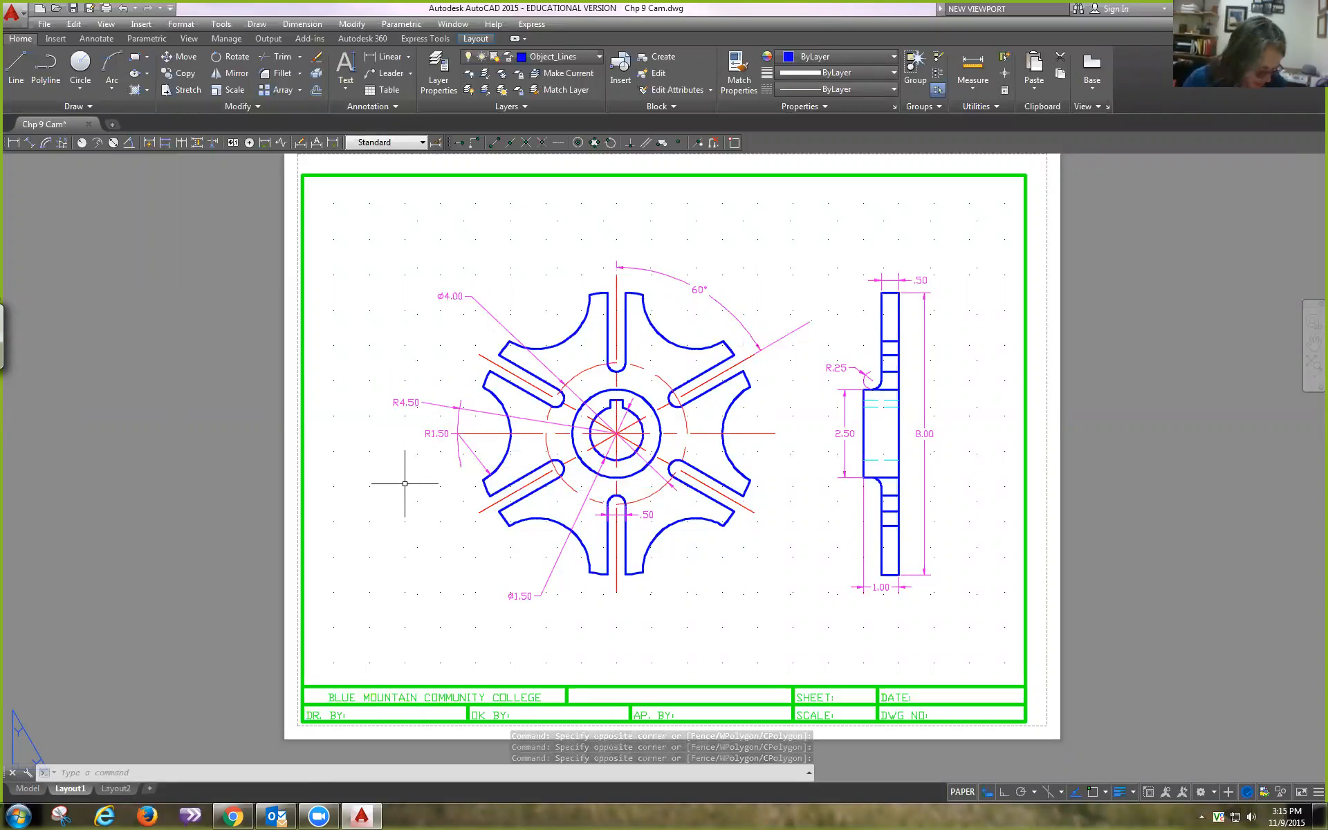
pyautogui.click(407, 389)
pyautogui.click(385, 398)
pyautogui.click(375, 385)
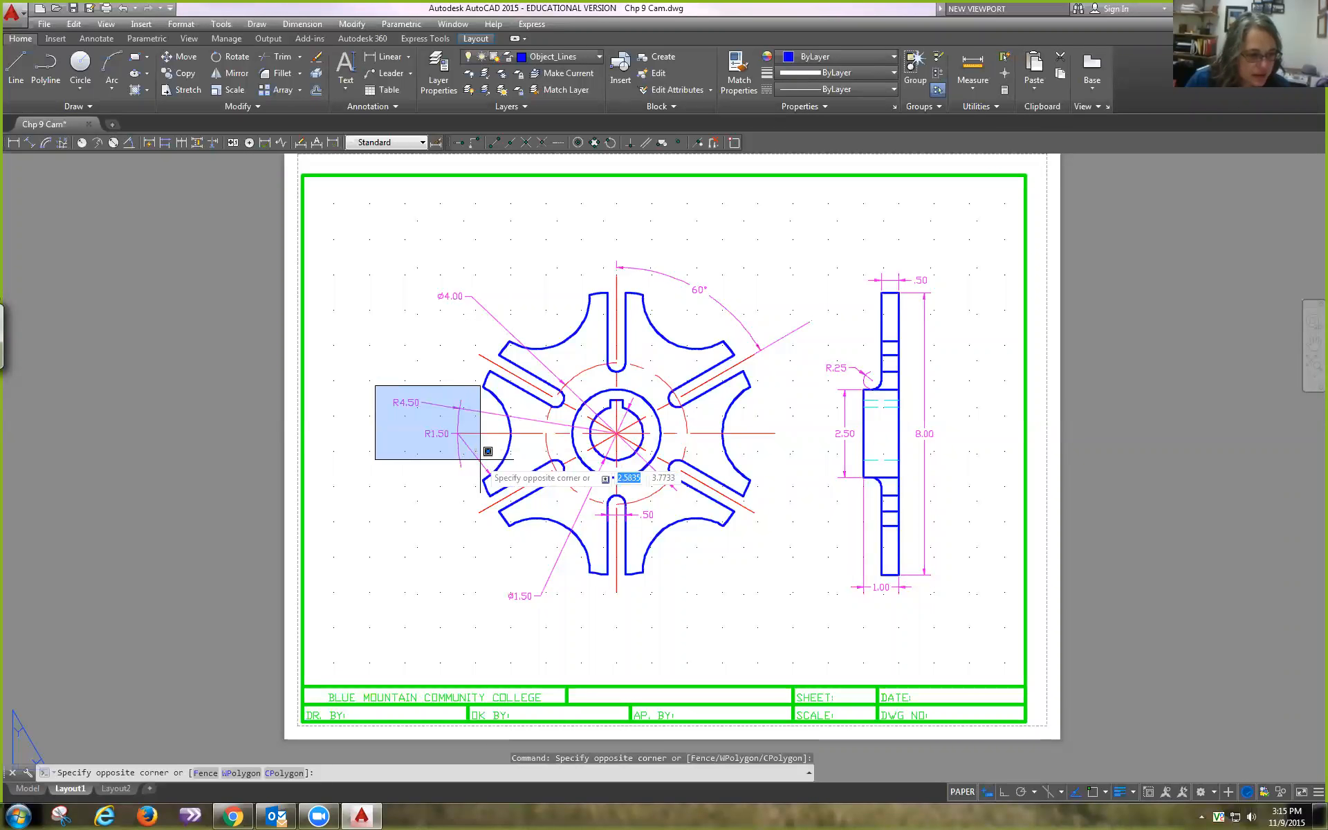
pyautogui.click(495, 449)
pyautogui.click(463, 395)
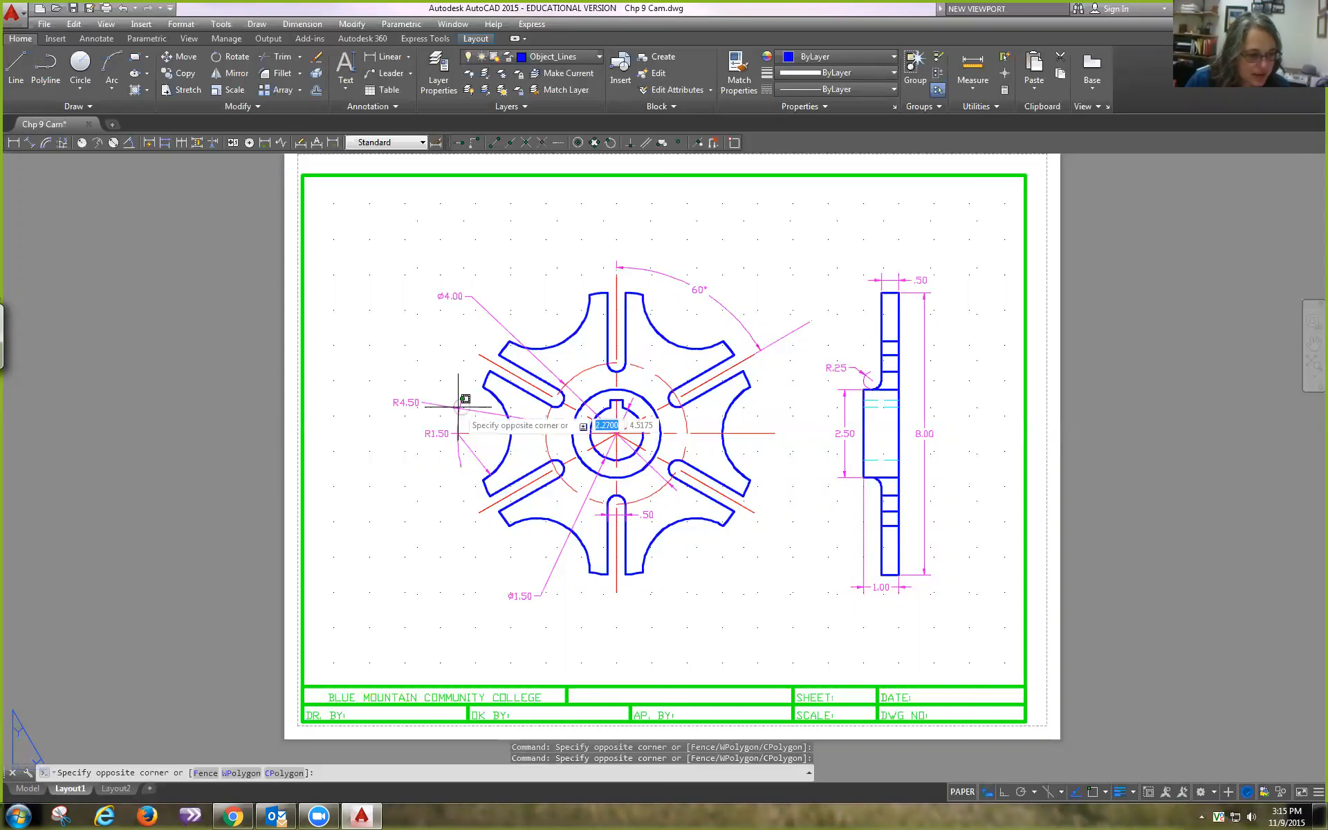
# Step: Activate model space inside the viewport and try to update the R4.50 radius dimension to the current dimension style
pyautogui.click(455, 407)
pyautogui.doubleClick(457, 408)
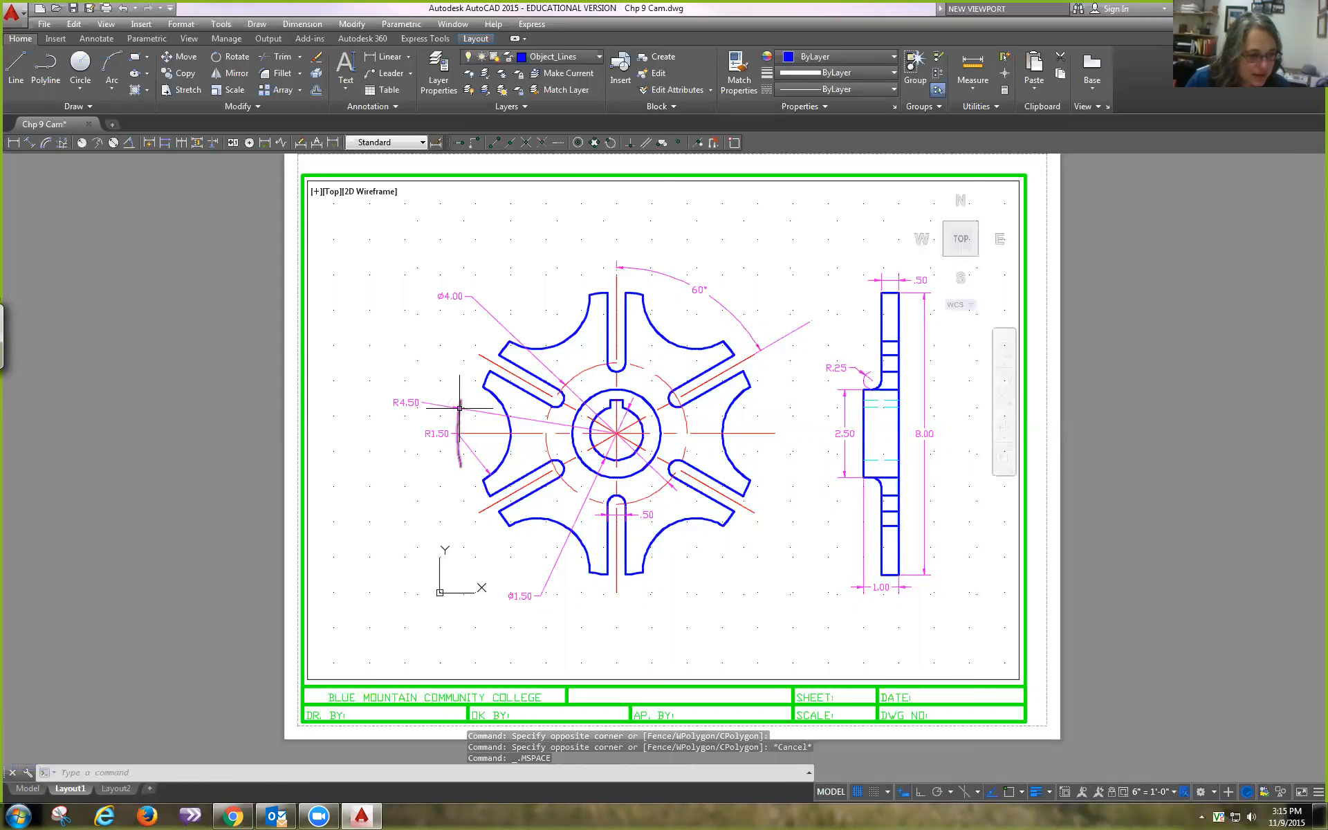
pyautogui.click(459, 408)
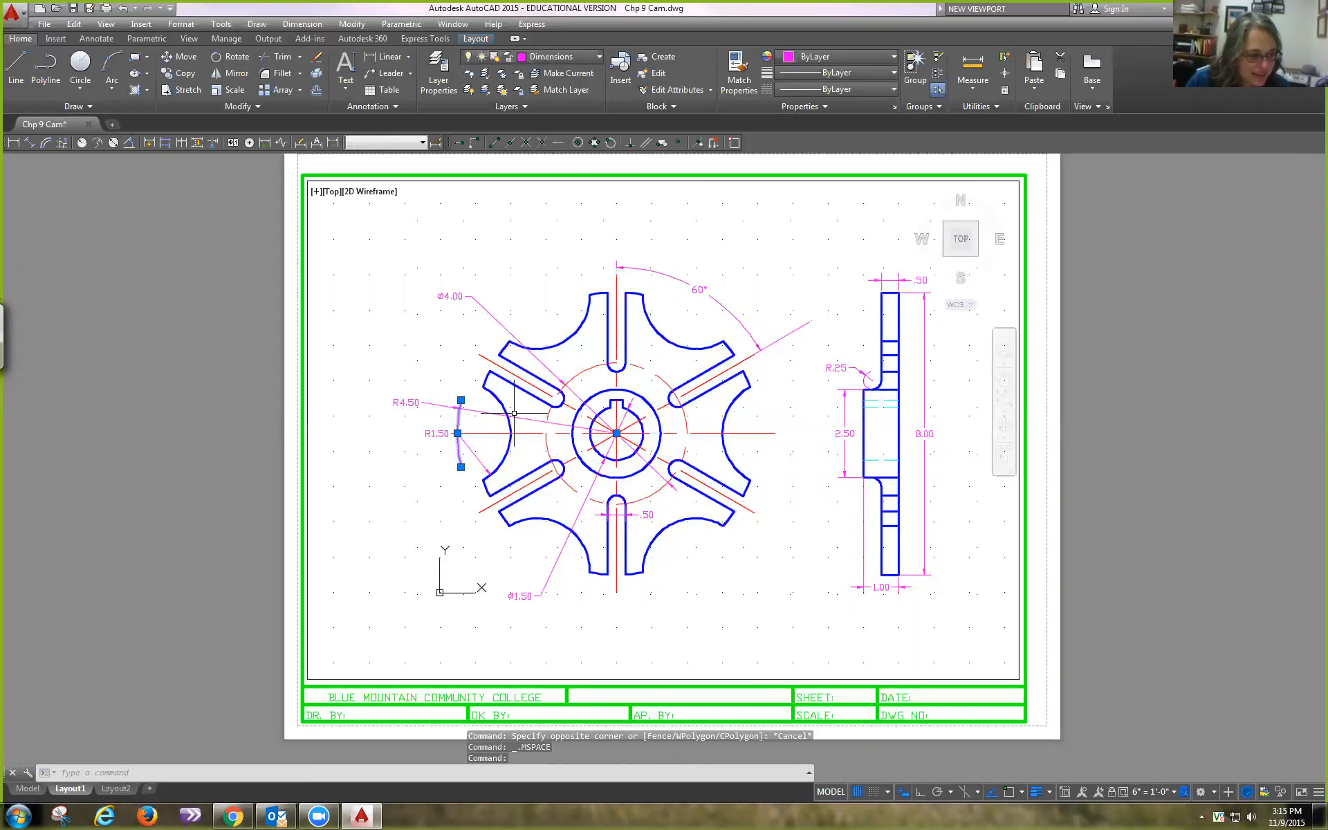
pyautogui.click(490, 412)
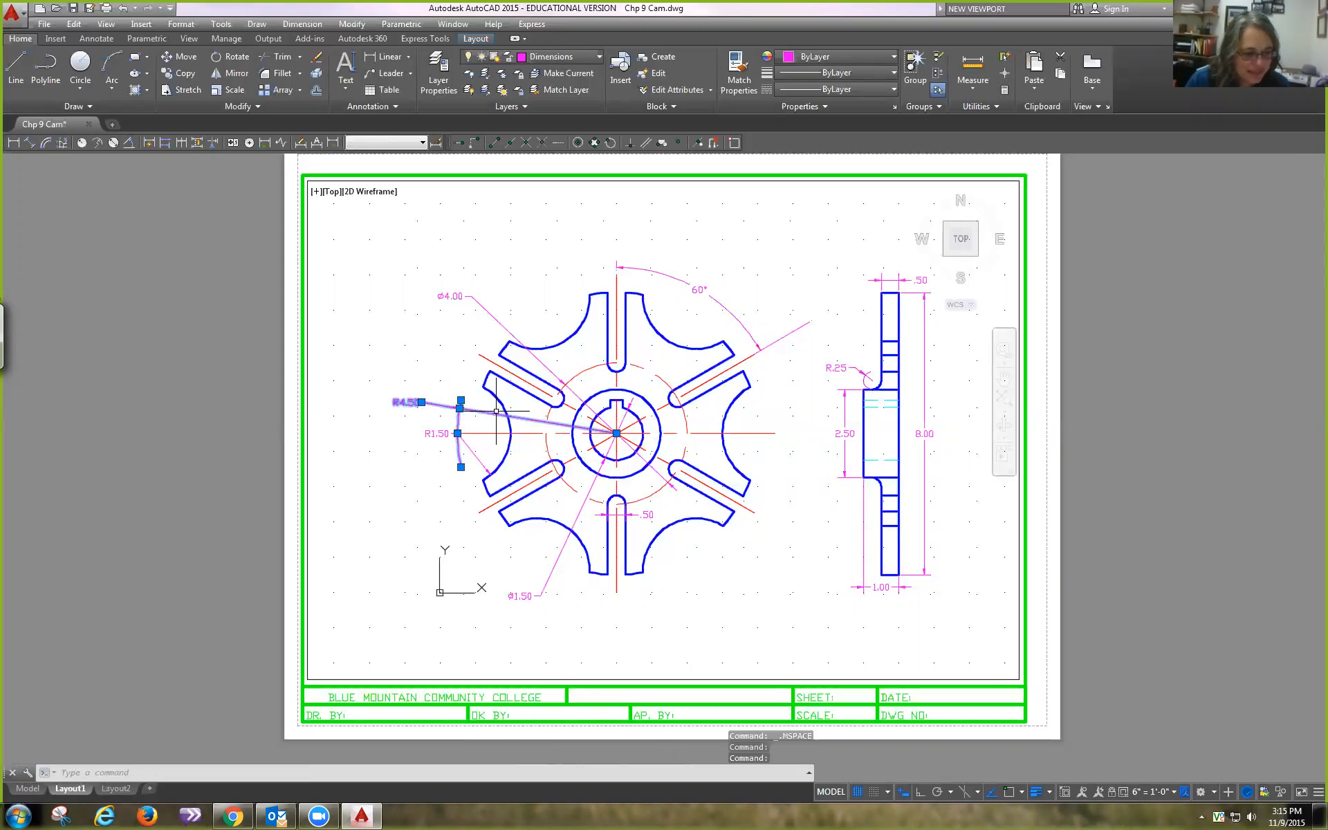
pyautogui.press('Escape')
pyautogui.click(490, 413)
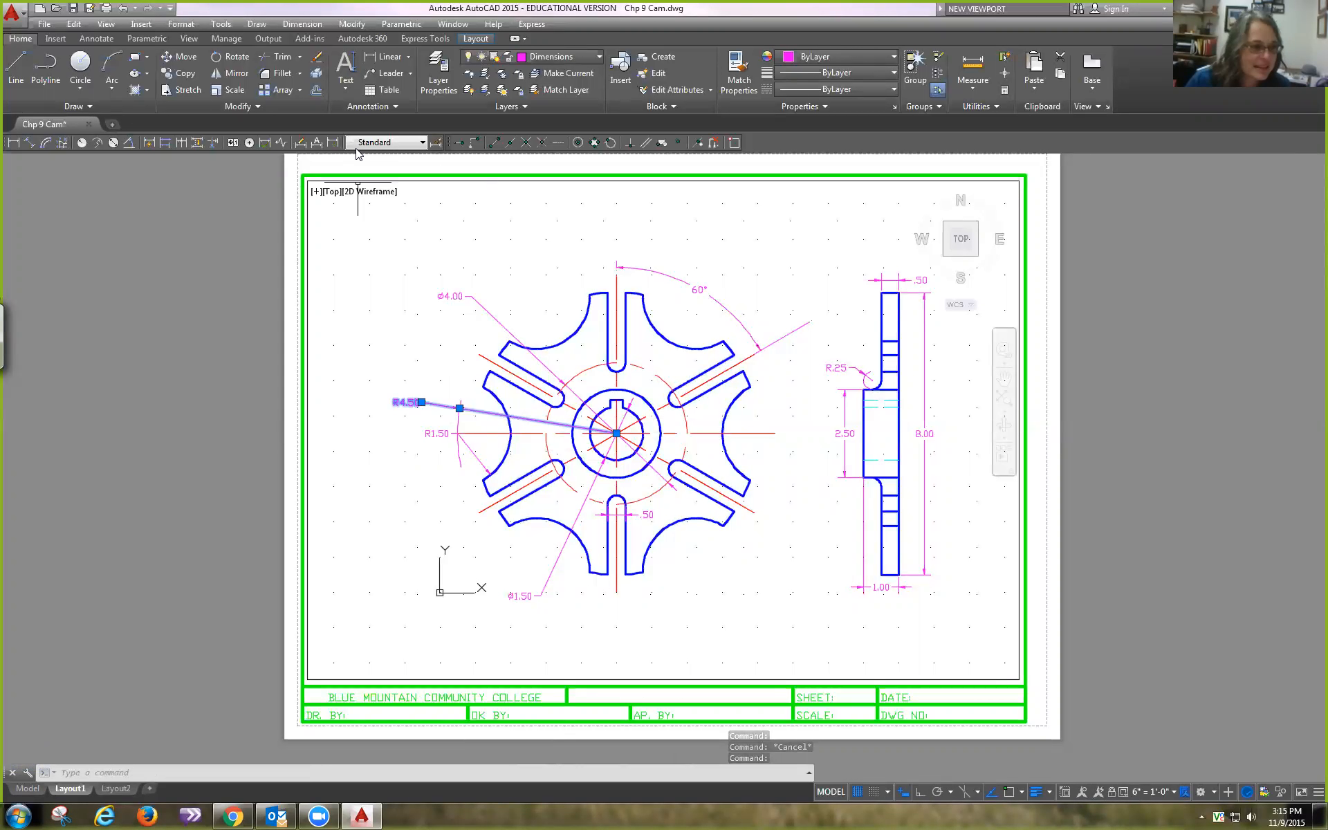
pyautogui.click(335, 142)
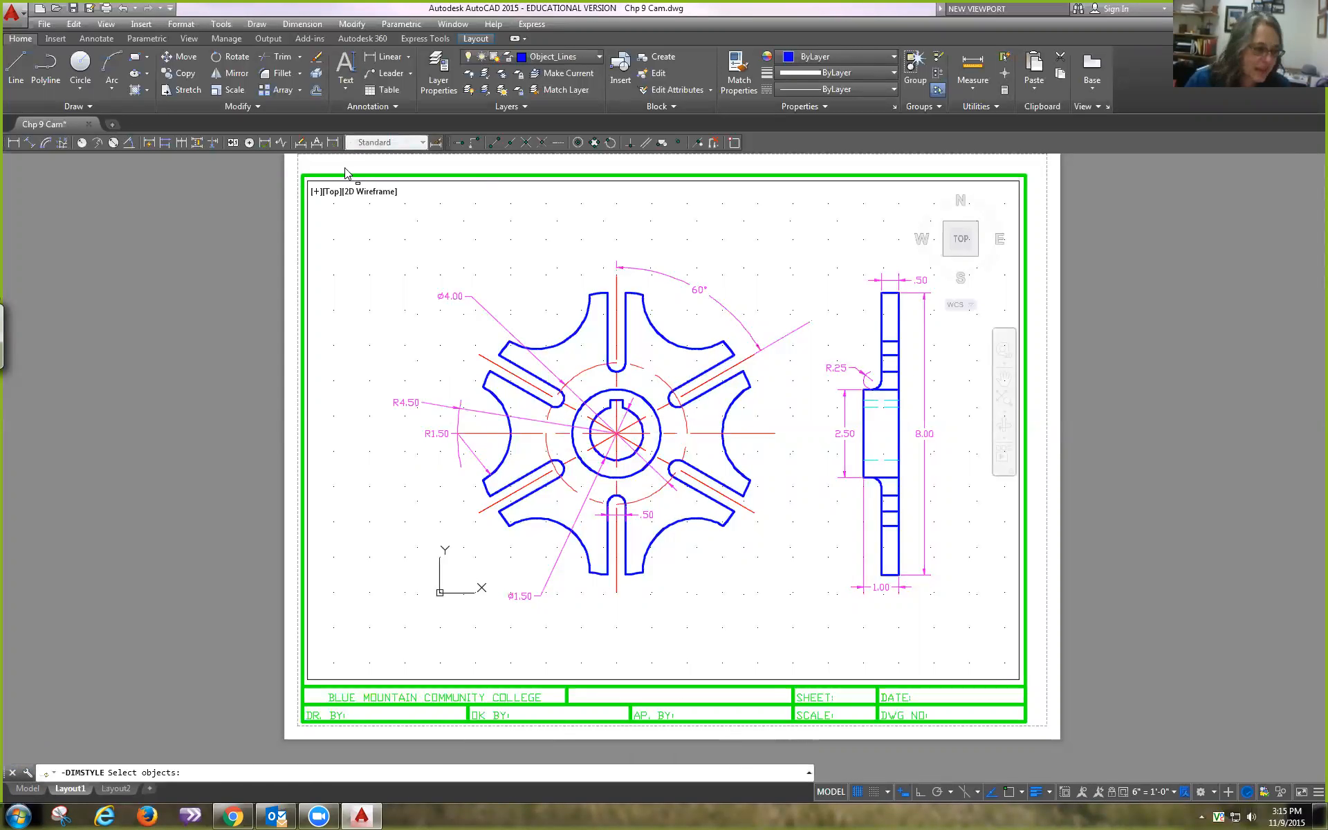
pyautogui.press('Escape')
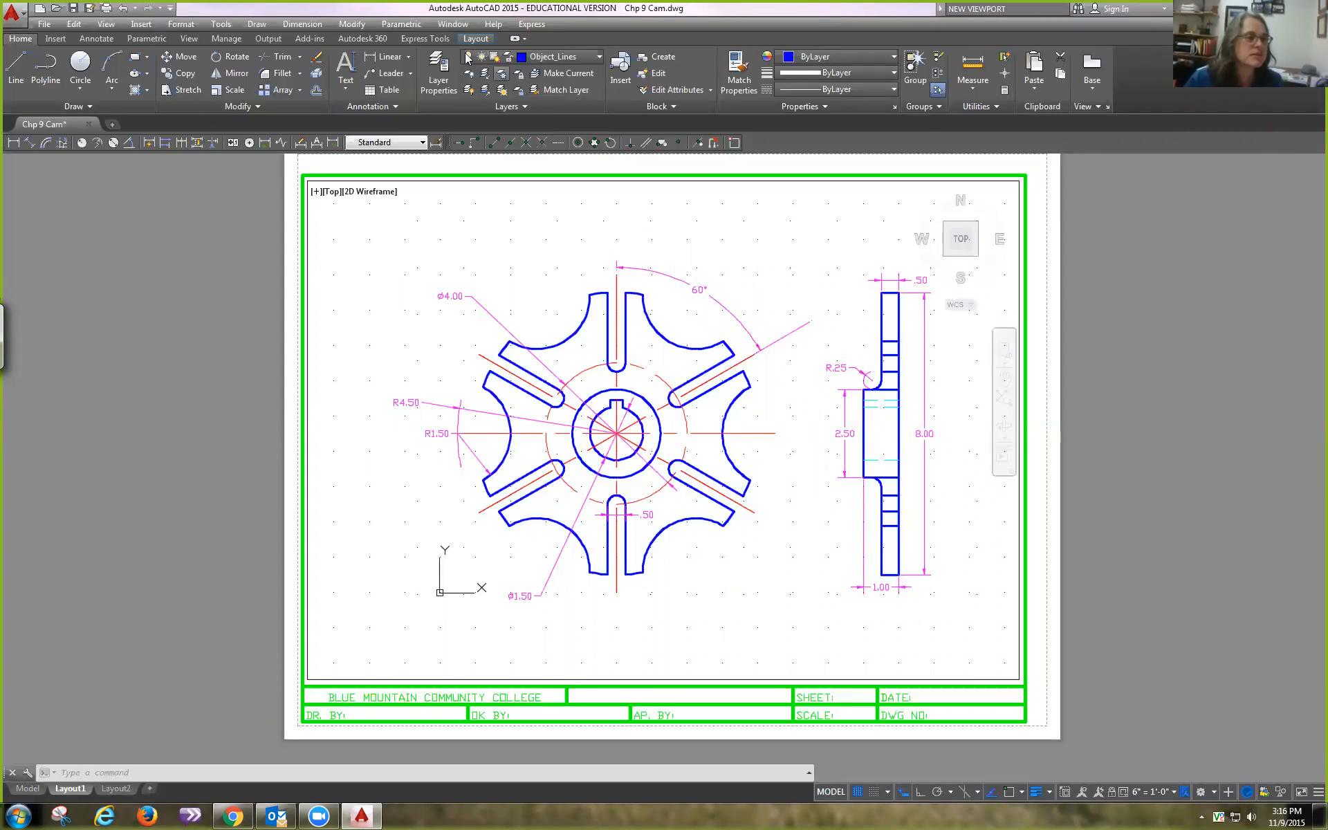
# Step: Set up the Layout1 plot with the DWG To PDF.pc3 plotter and ANSI A (11.00 x 8.50 Inches) paper, and preview it
pyautogui.click(111, 10)
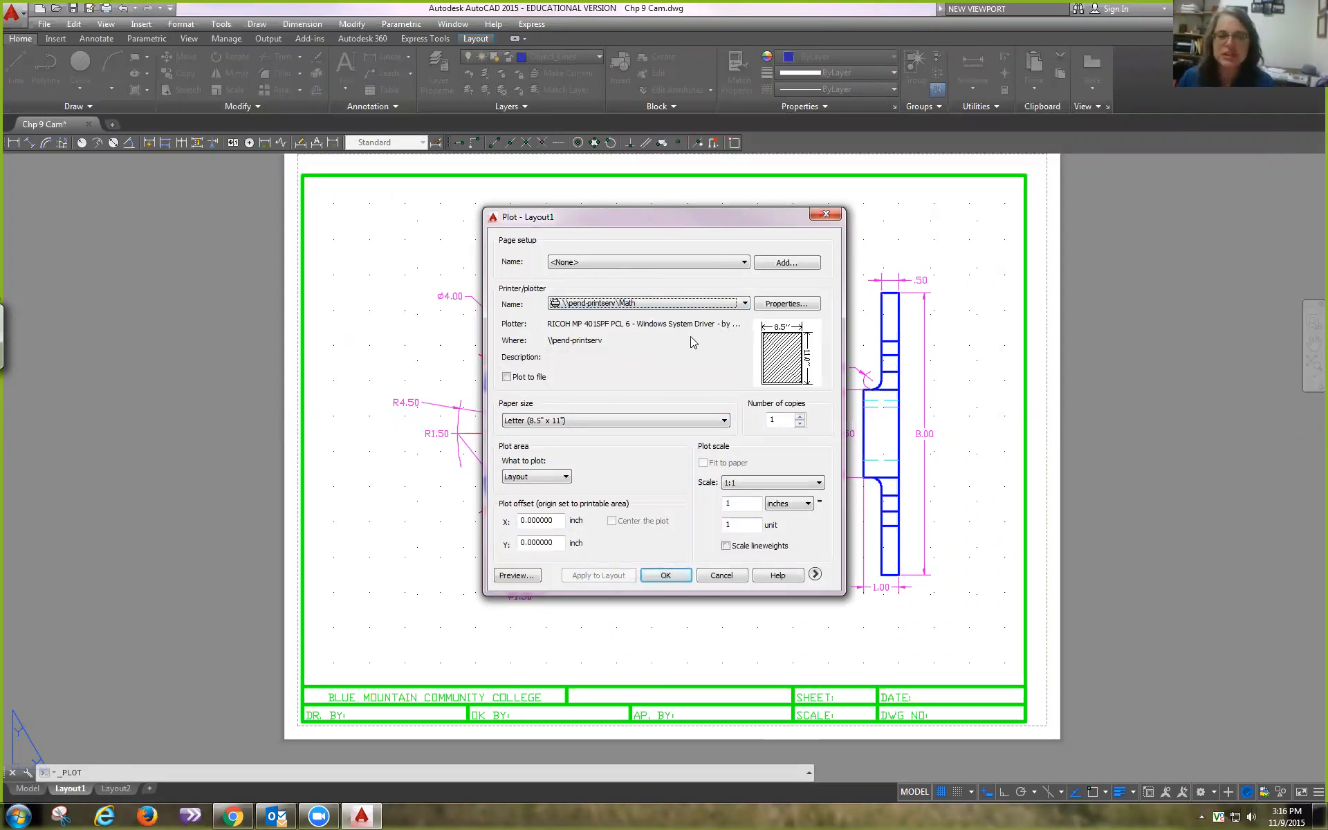
pyautogui.click(745, 305)
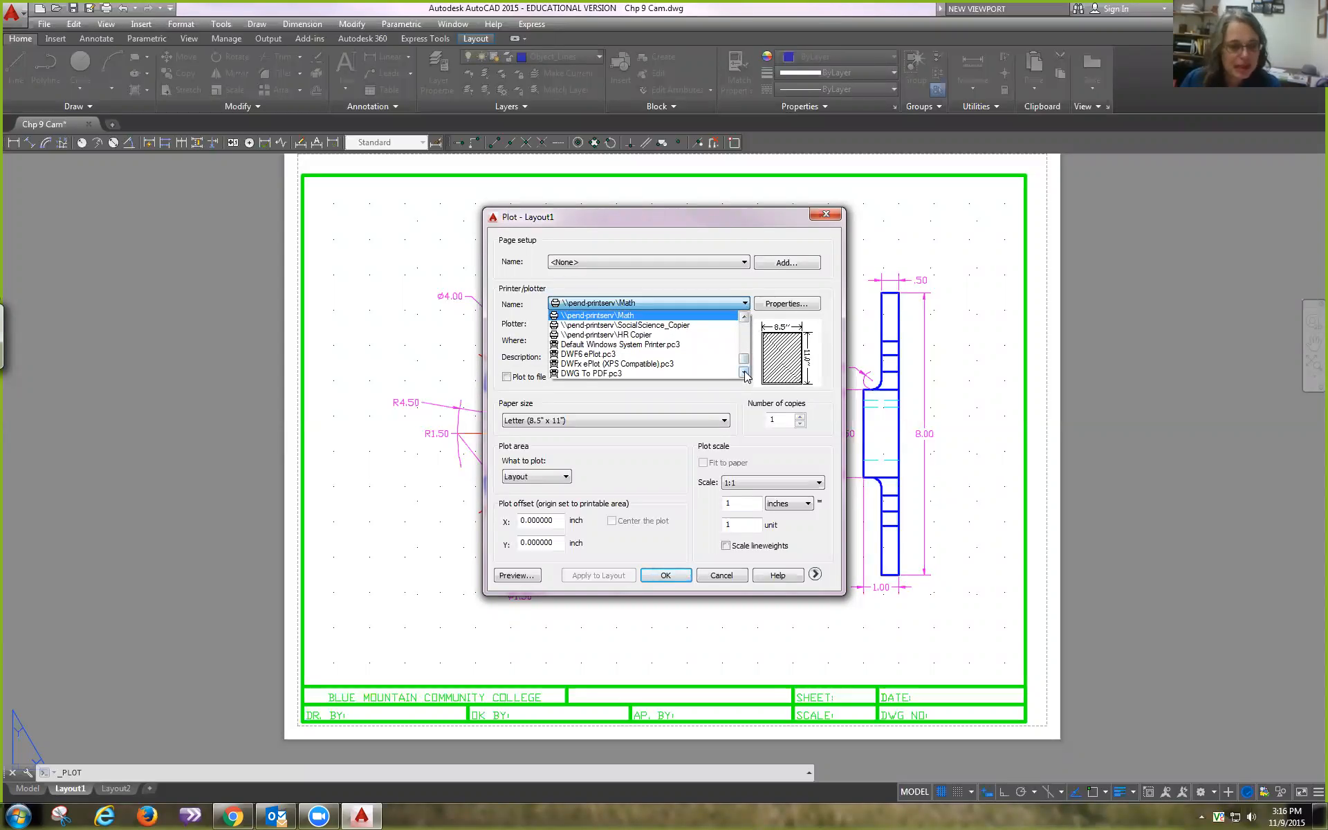
pyautogui.click(594, 374)
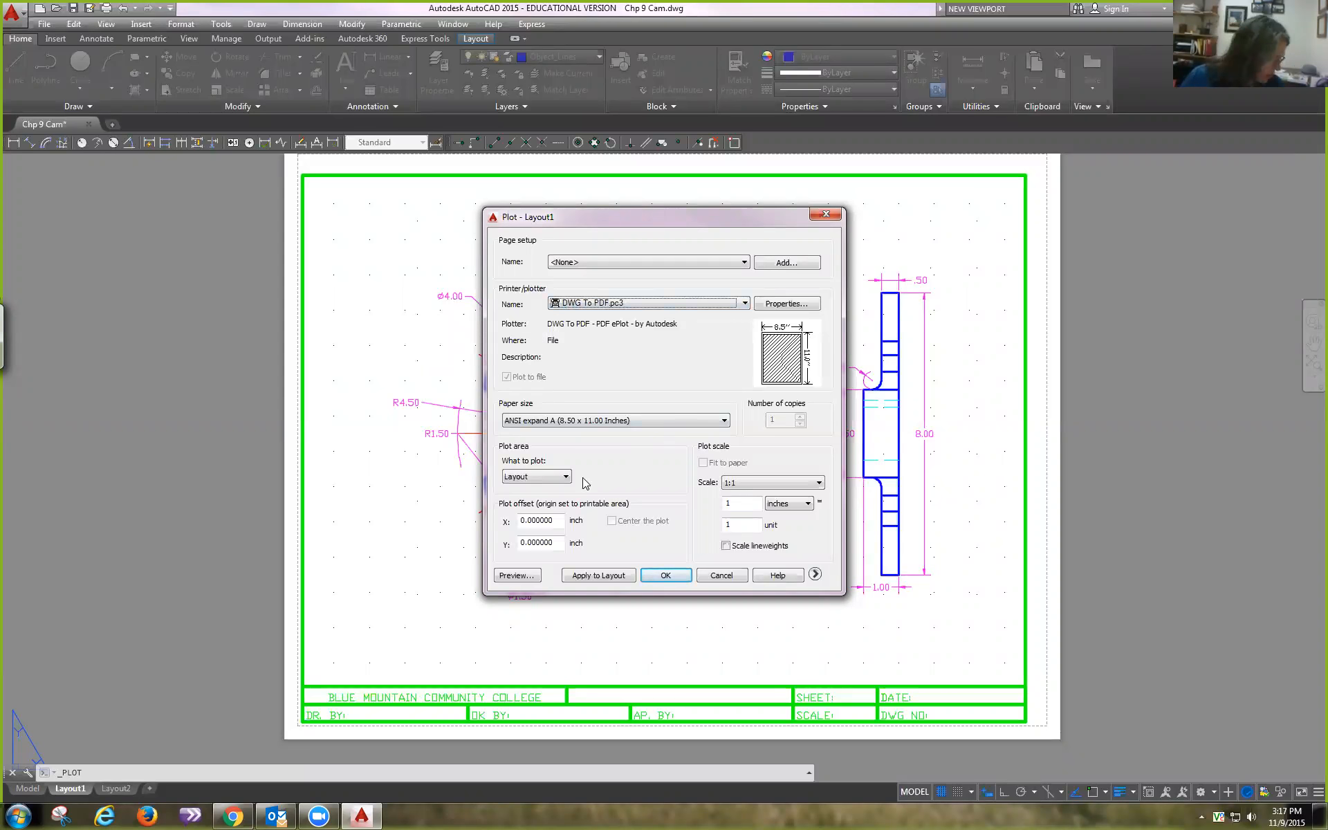
pyautogui.click(642, 417)
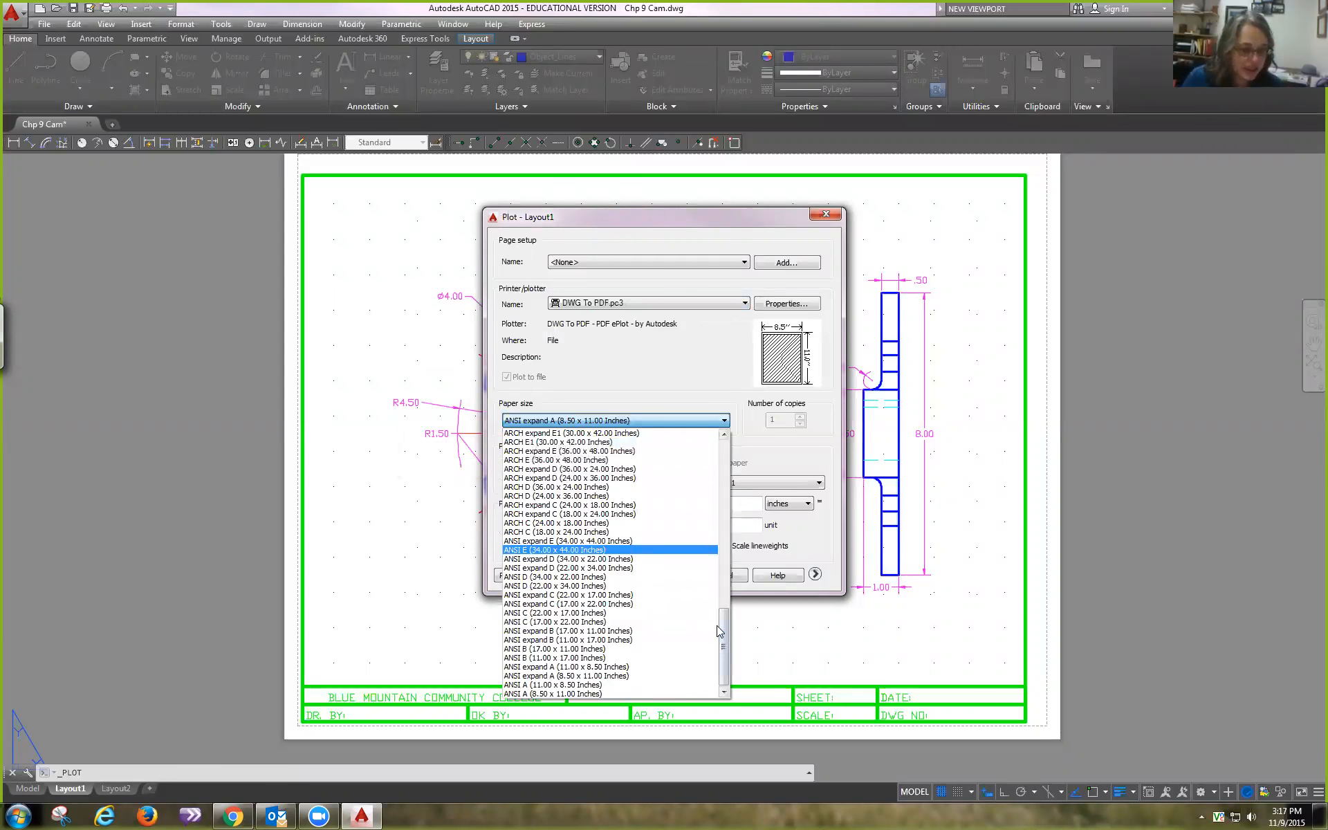
pyautogui.click(603, 685)
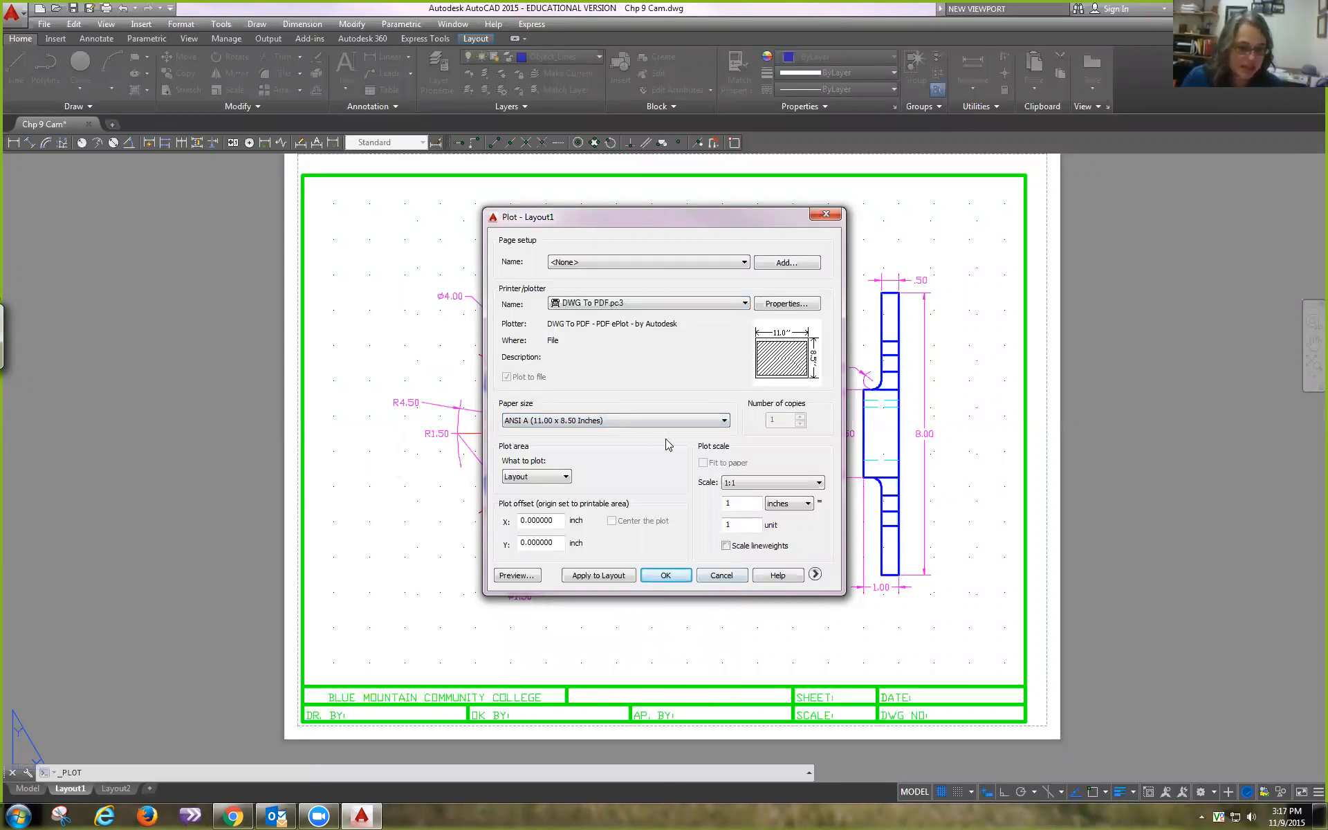
pyautogui.click(678, 422)
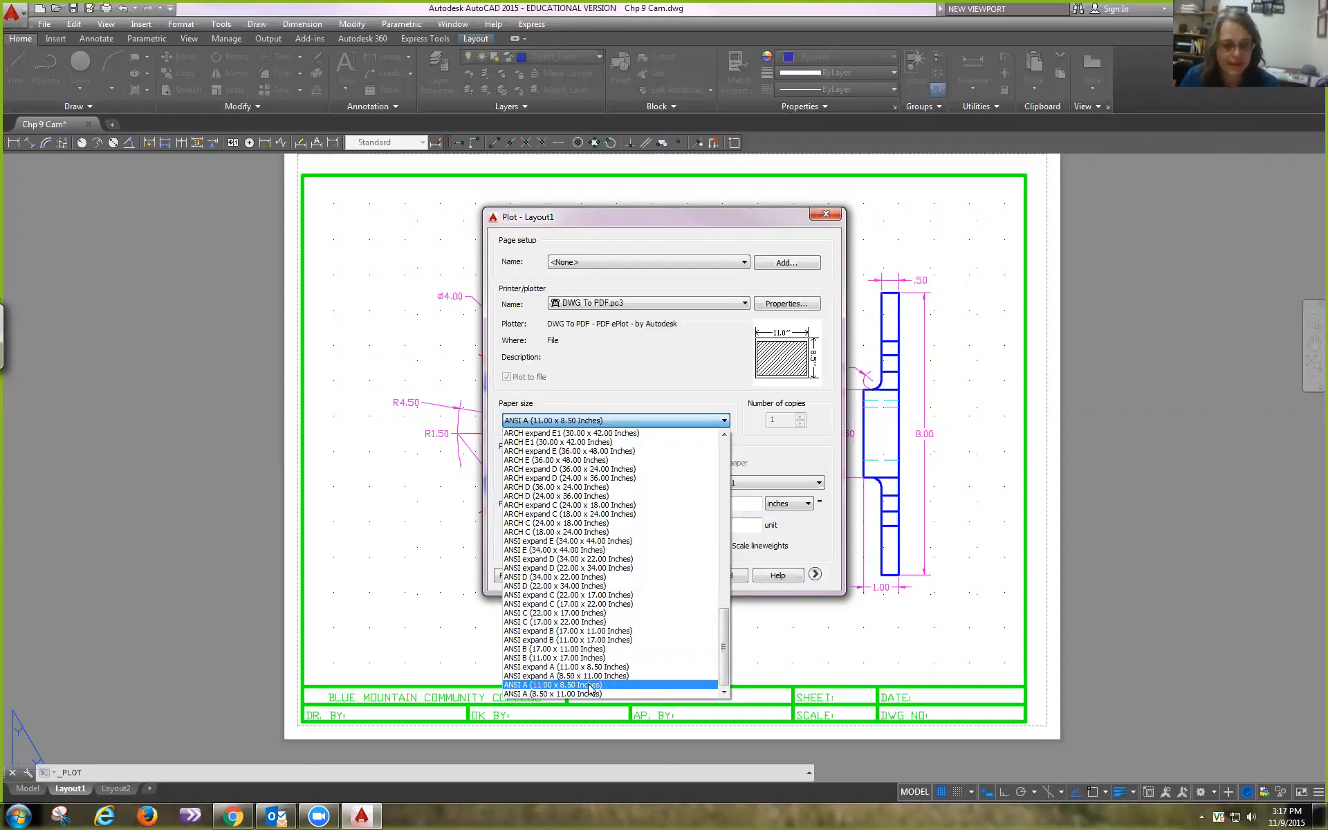
pyautogui.click(763, 533)
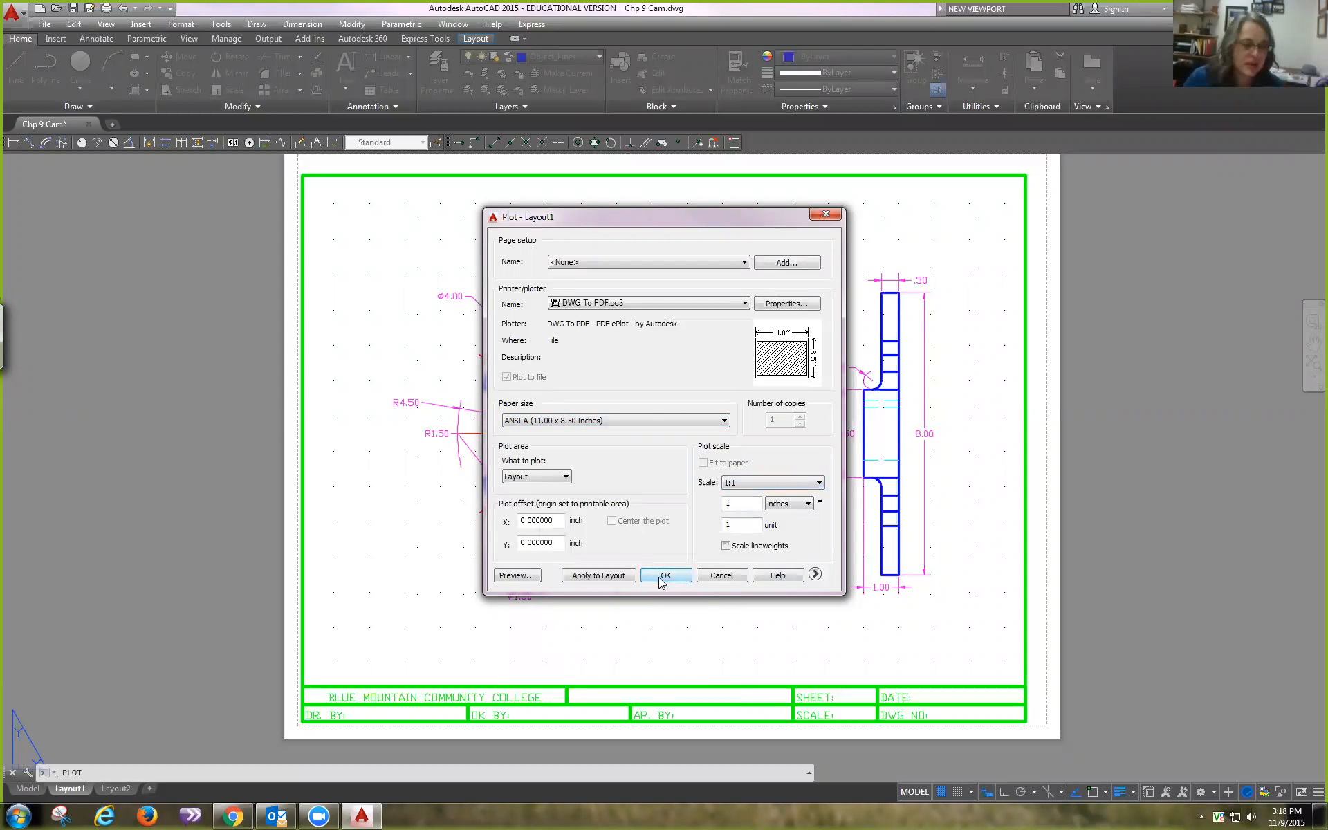
pyautogui.click(530, 575)
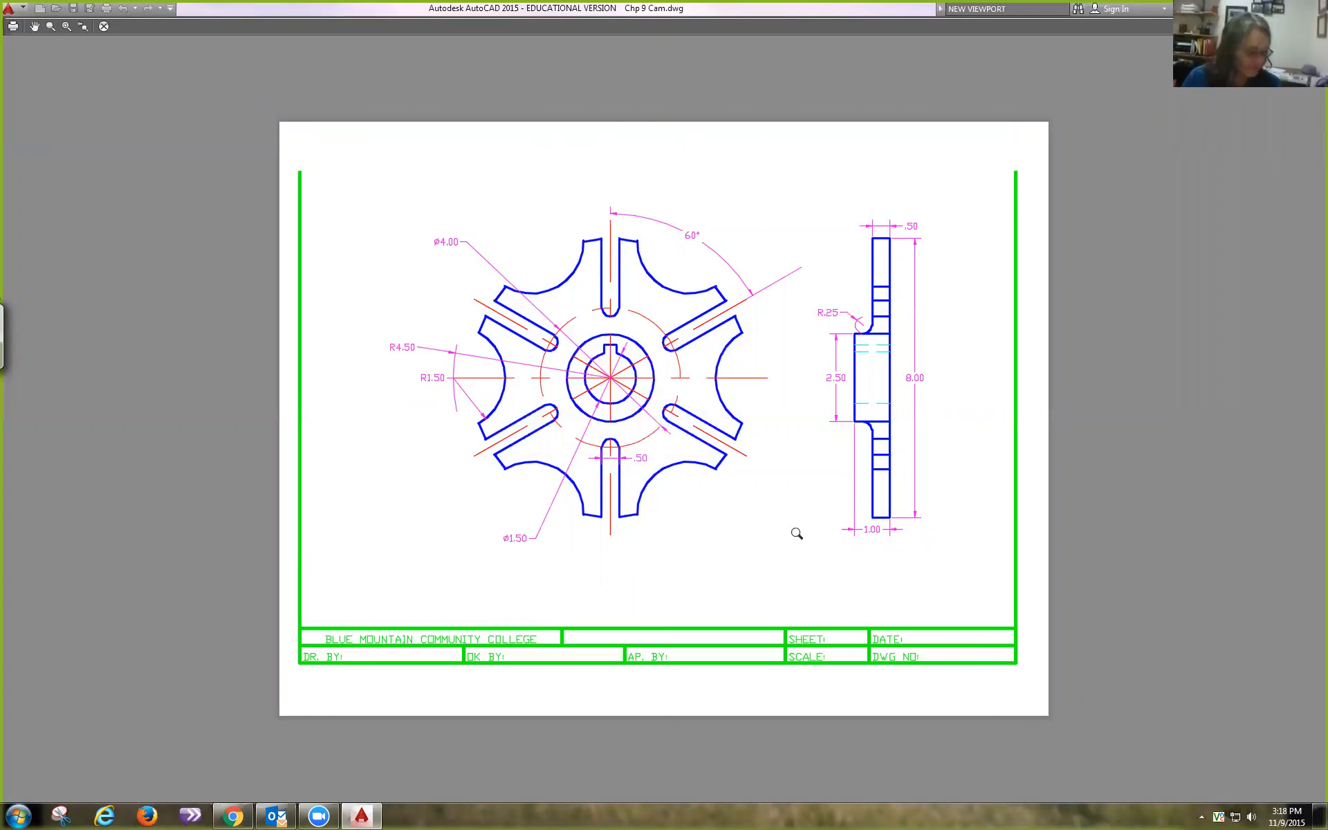
pyautogui.press('Escape')
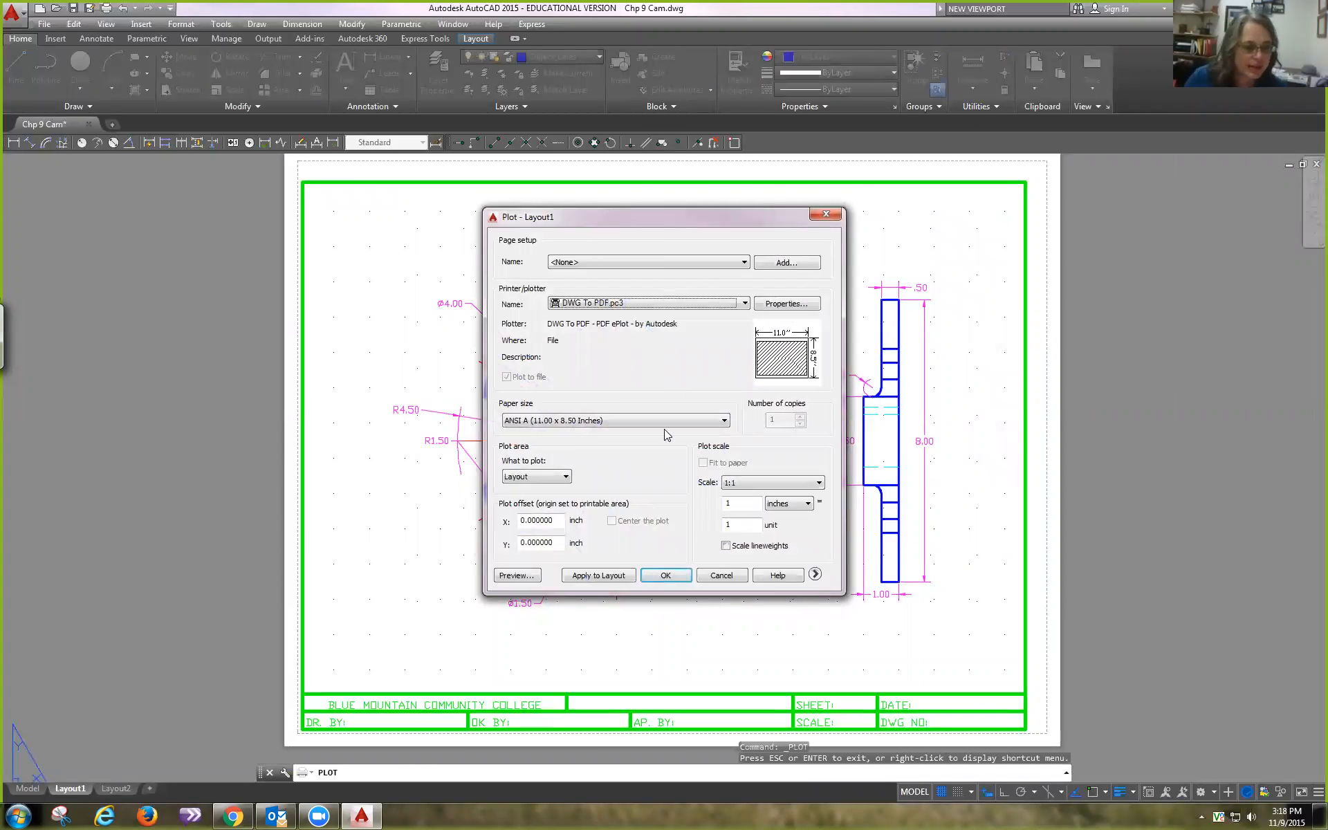
# Step: Set the plot area to Layout and keep the plot scale at 1:1 for the Layout1 plot
pyautogui.click(548, 478)
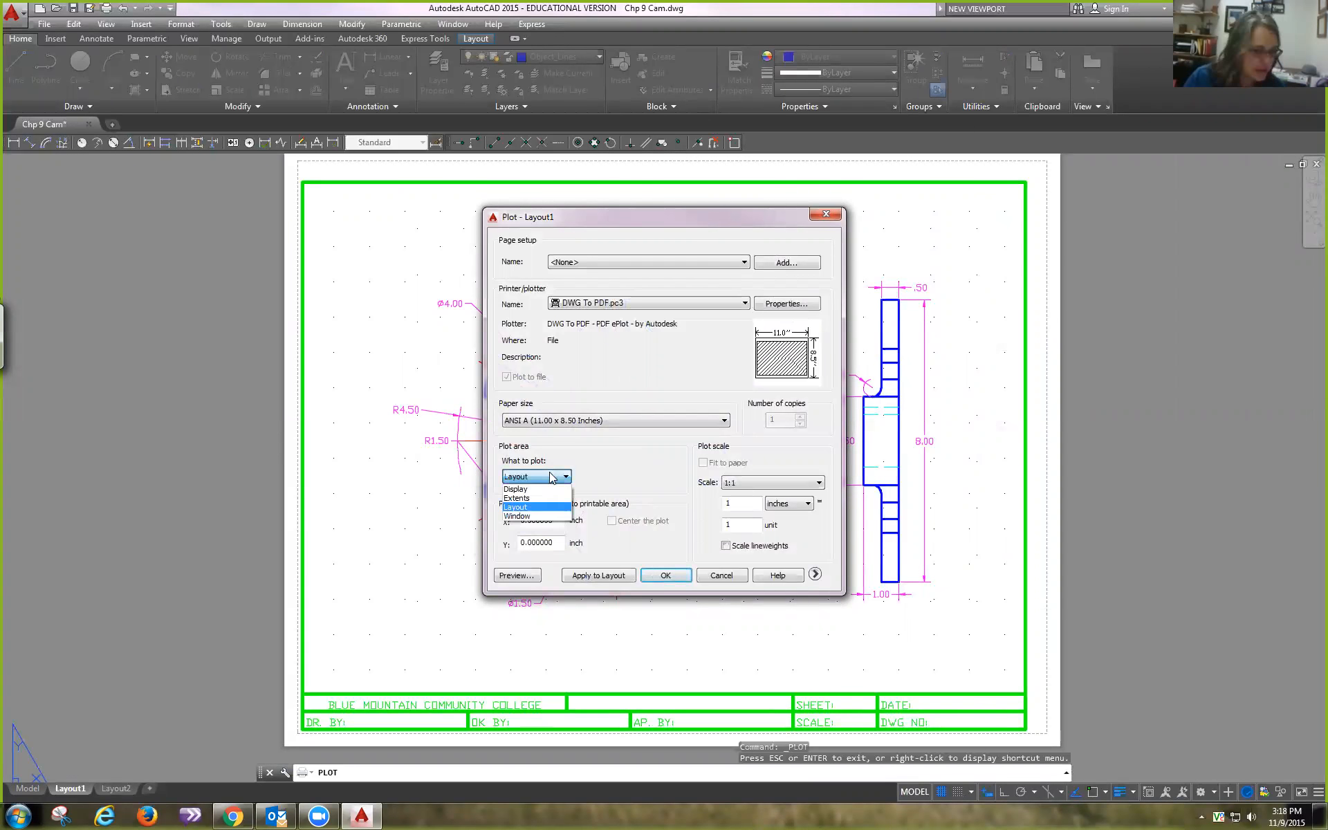
pyautogui.click(537, 508)
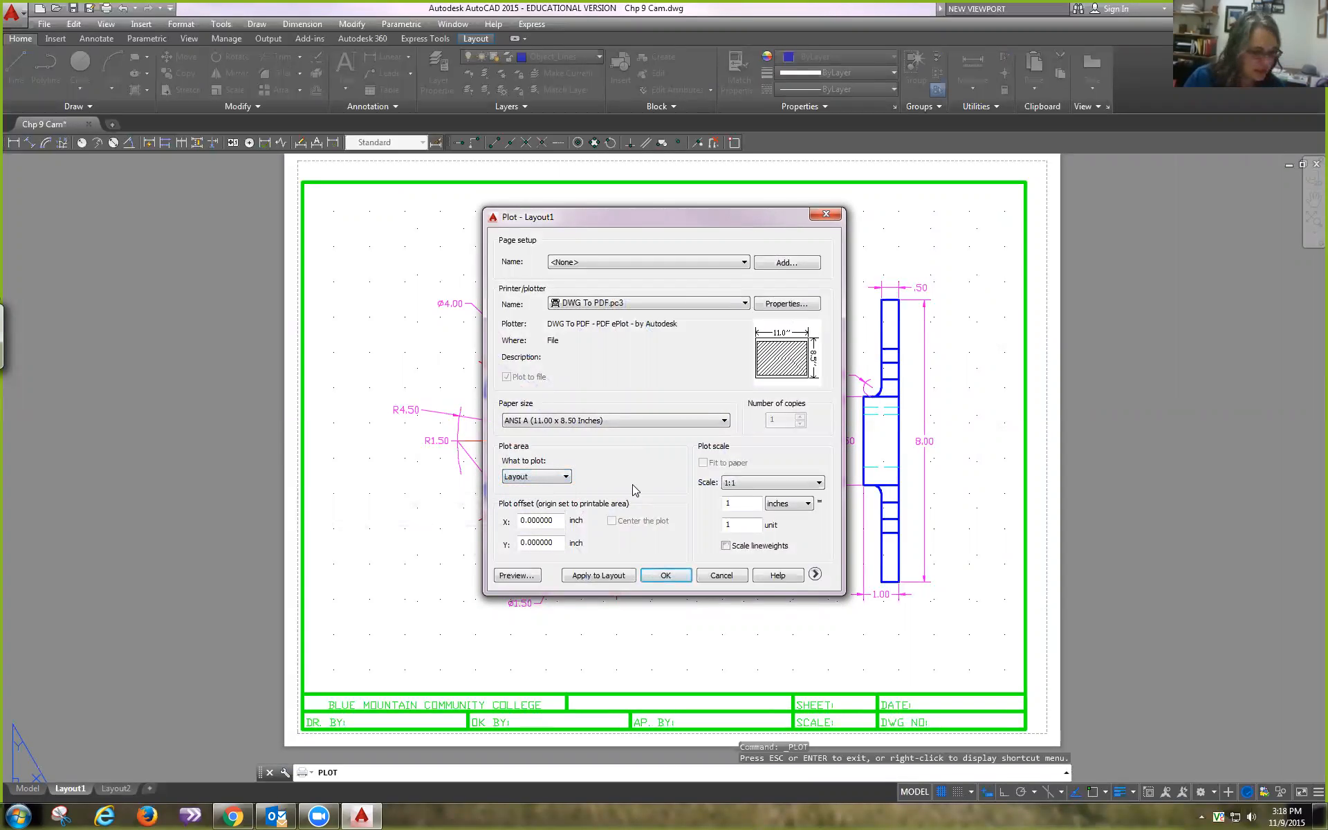
pyautogui.click(737, 482)
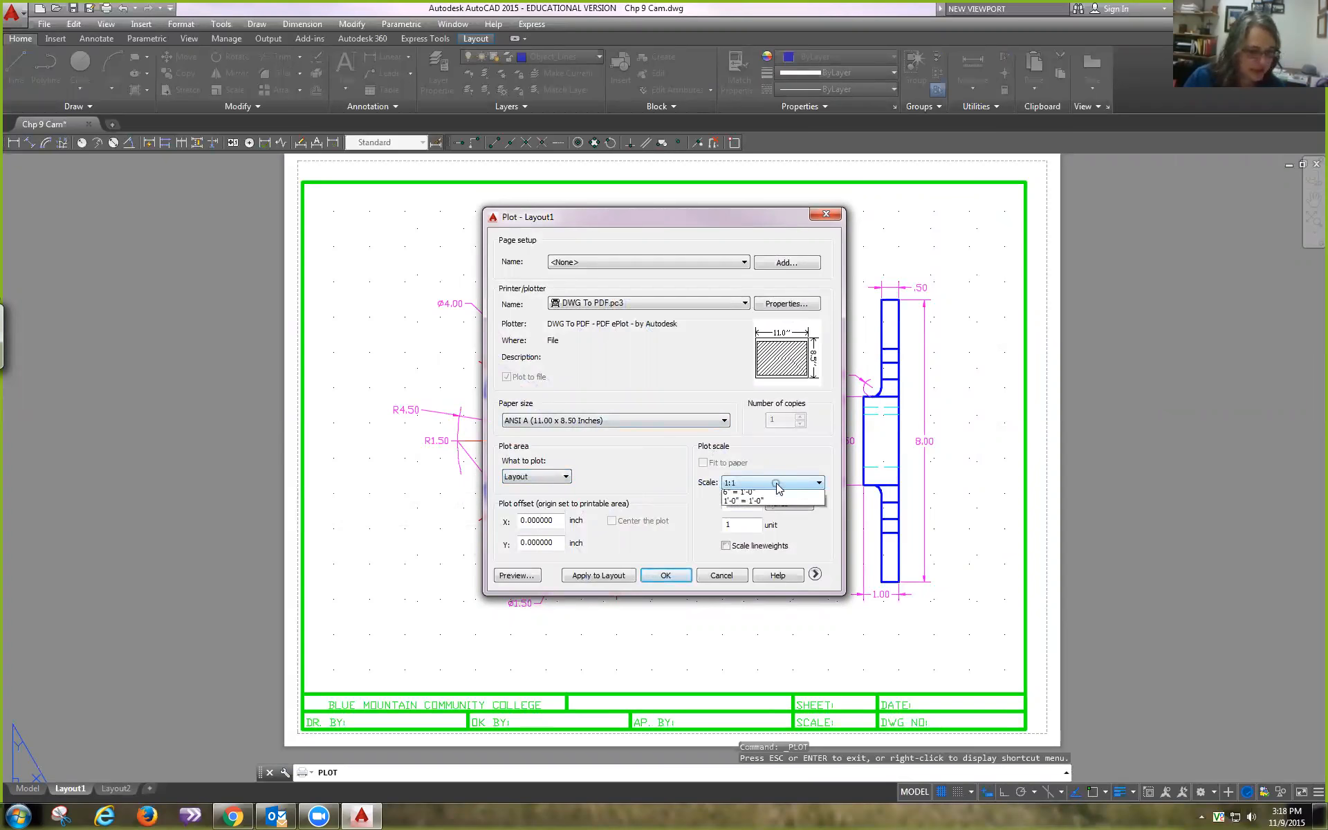
pyautogui.click(739, 482)
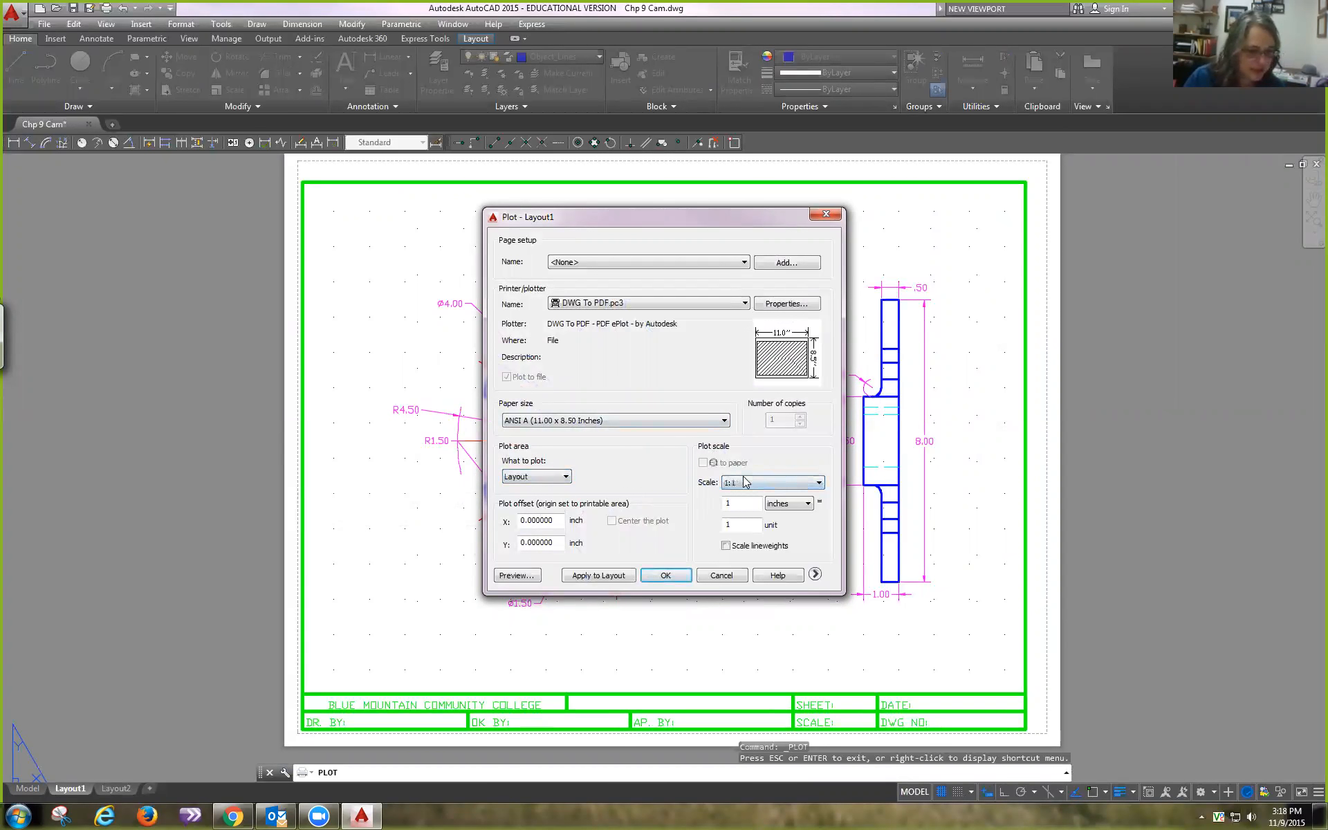
pyautogui.click(751, 484)
pyautogui.click(819, 482)
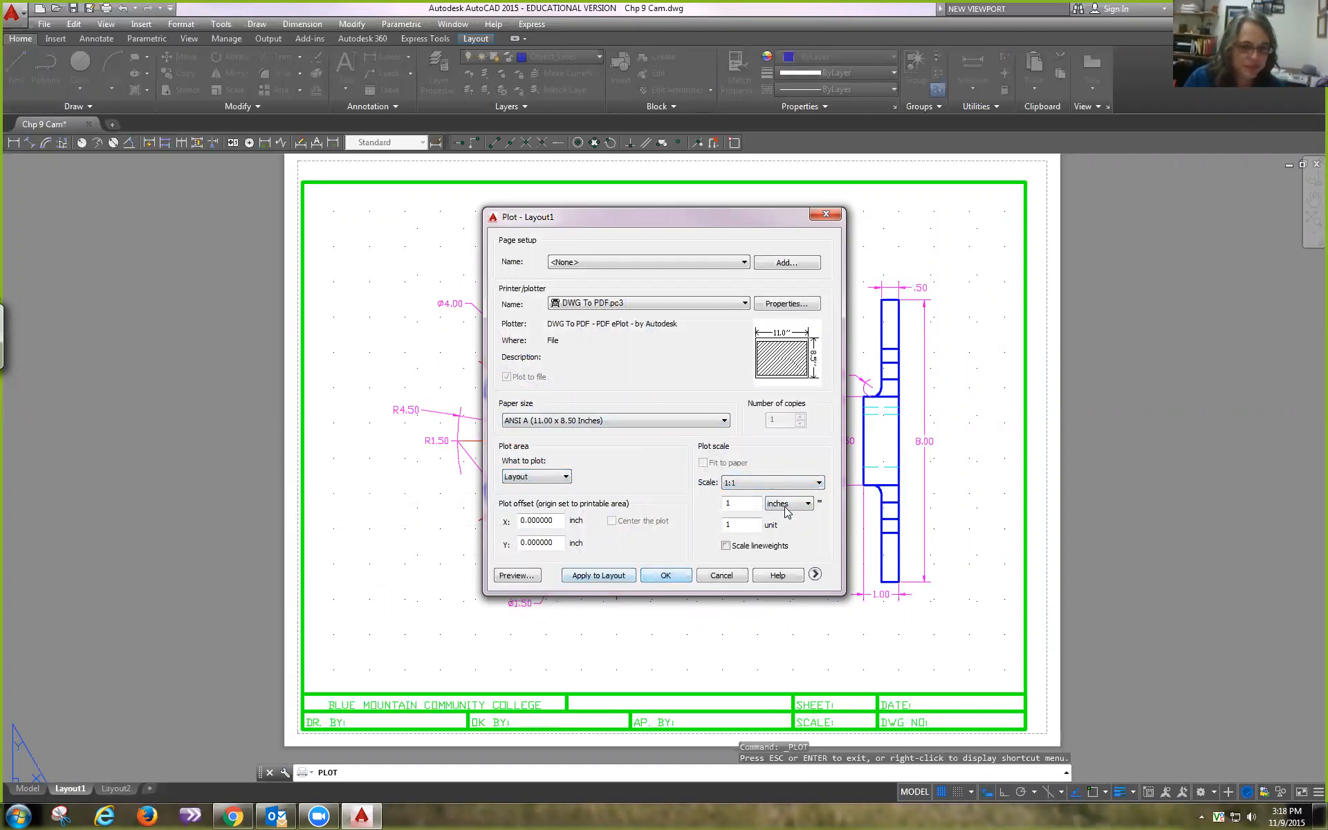
# Step: Plot Layout1 to Chp 9 Cam-Layout1.pdf in the DRF112 folder inside 15-16 Fall, and close the opened PDF
pyautogui.click(666, 575)
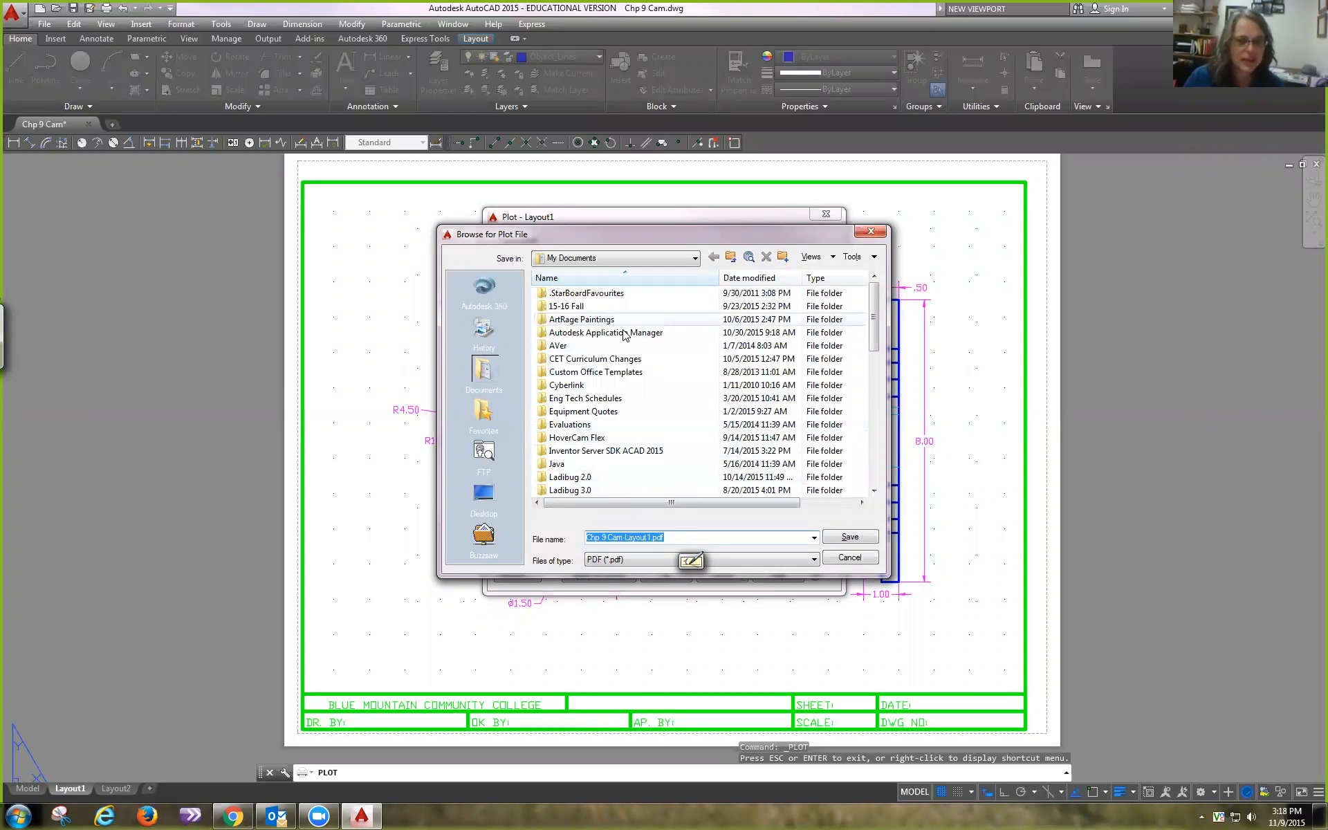
pyautogui.doubleClick(573, 307)
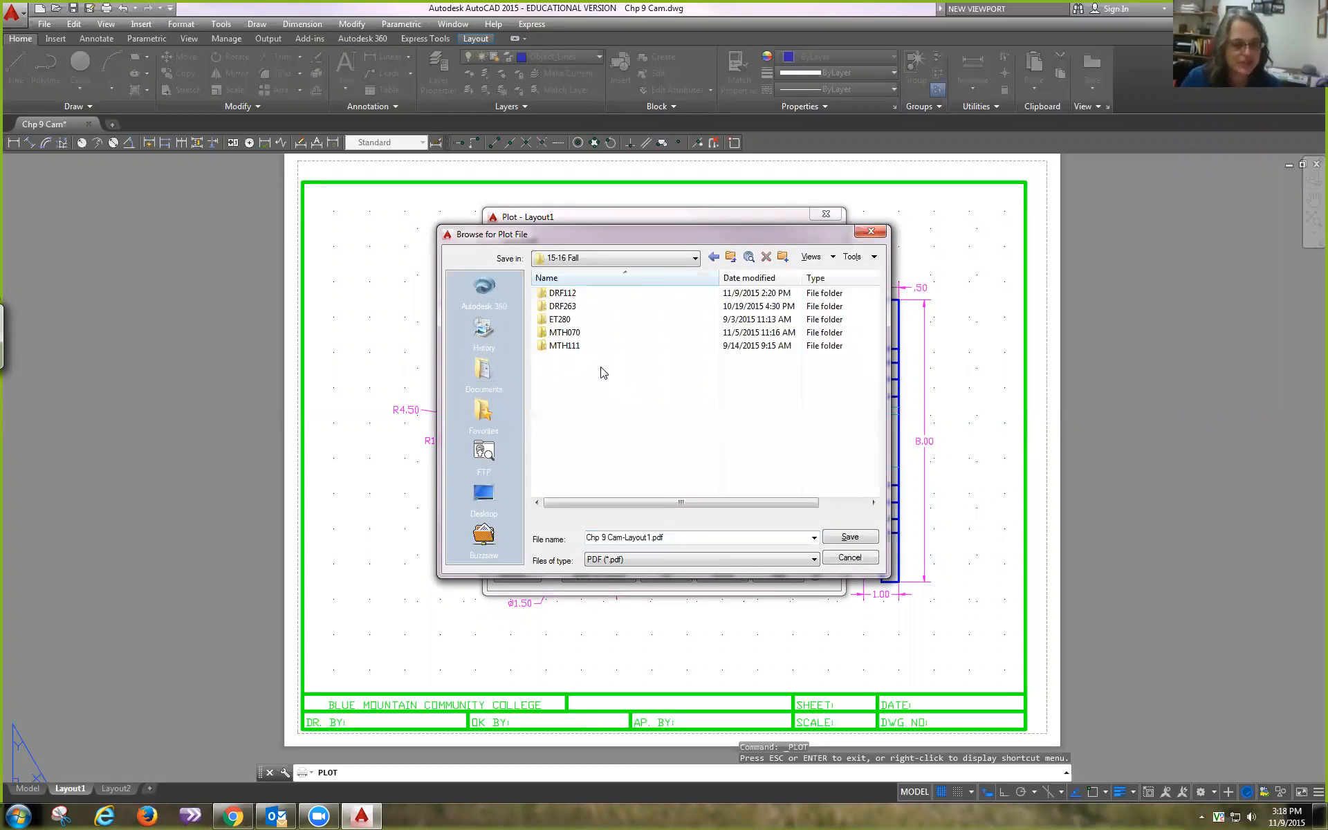
pyautogui.doubleClick(583, 295)
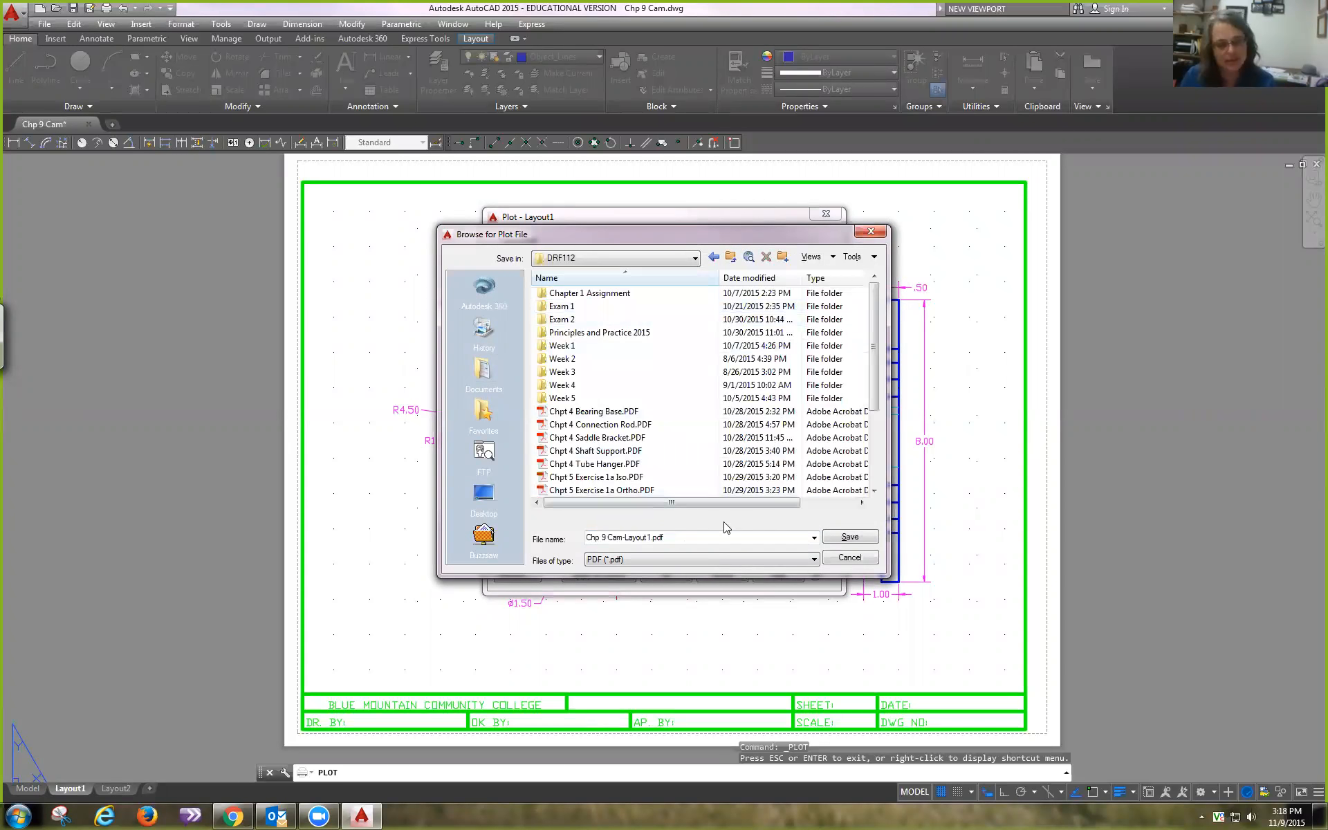
pyautogui.click(850, 538)
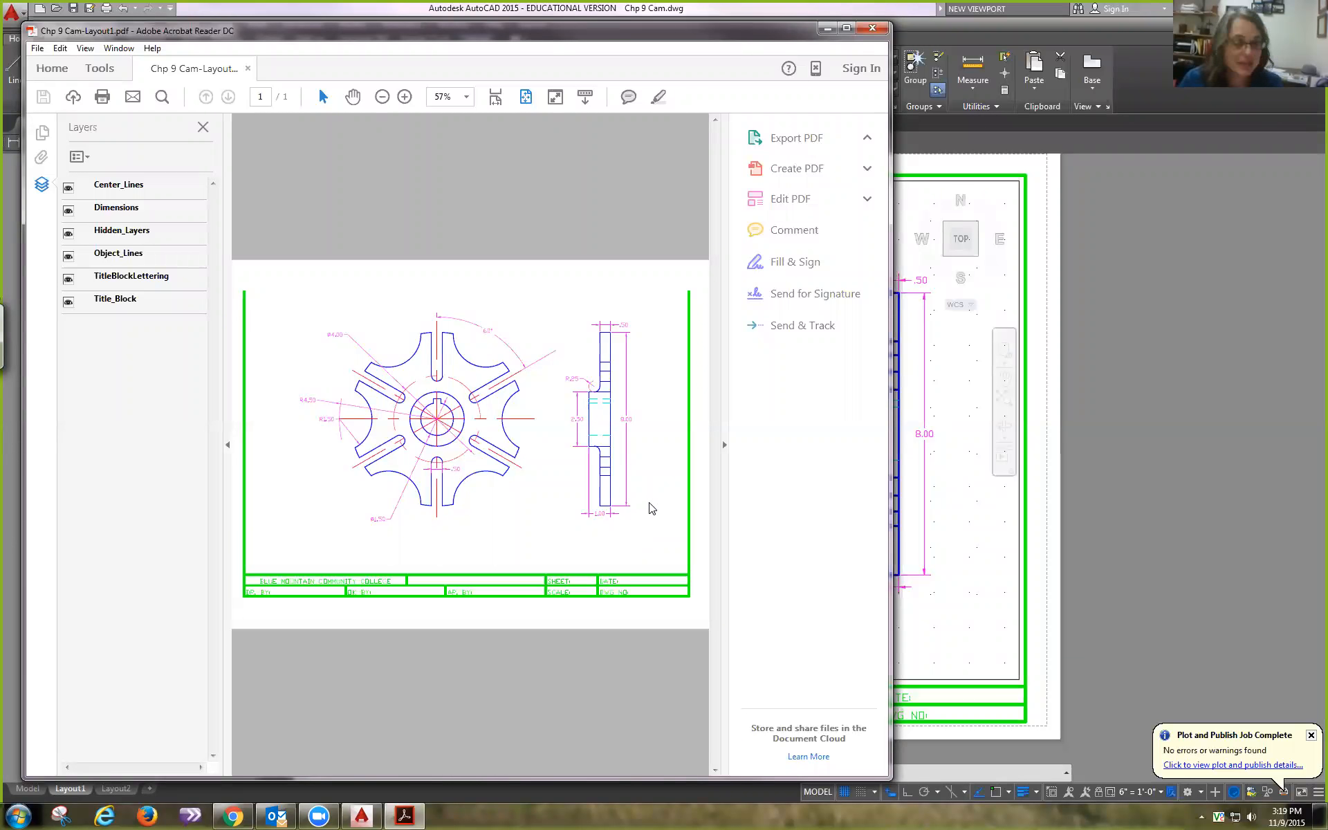
pyautogui.click(874, 29)
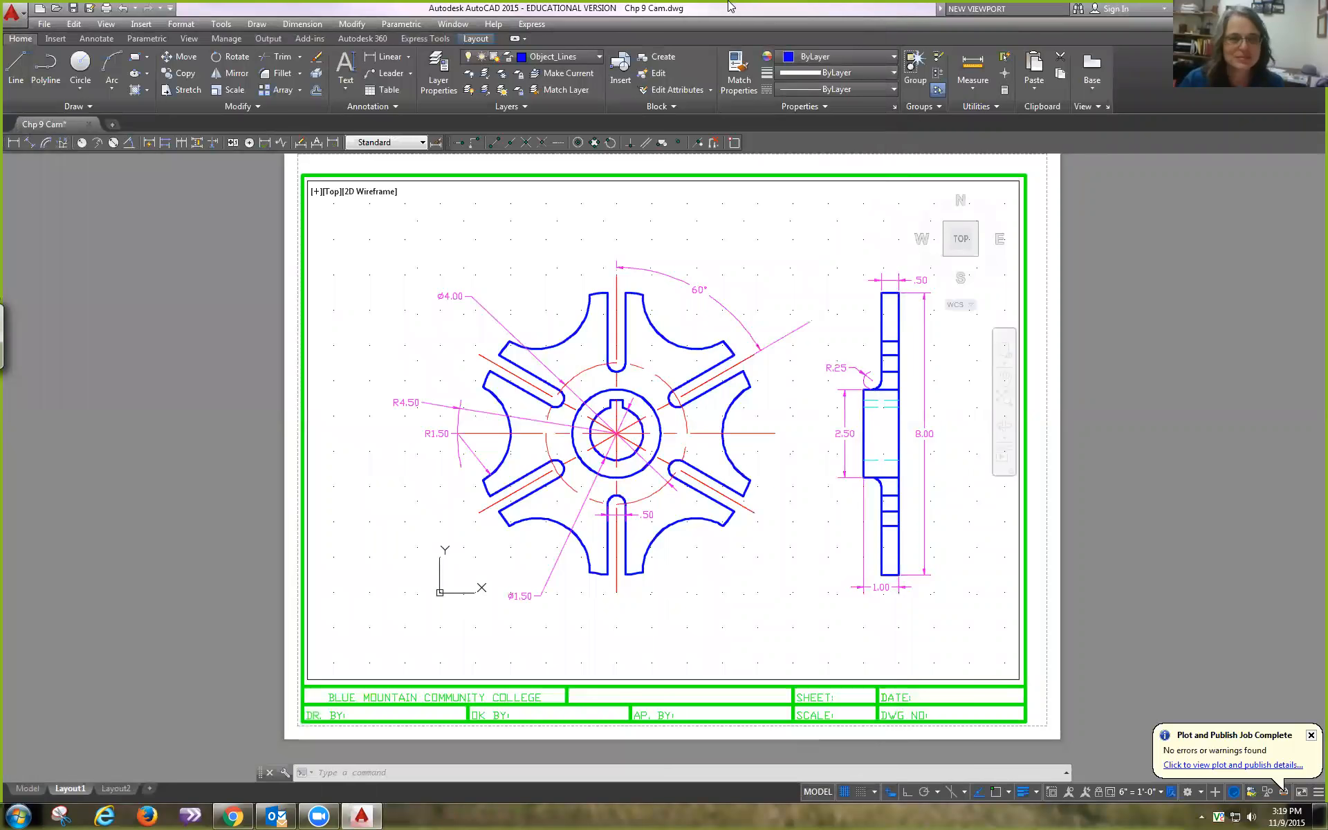